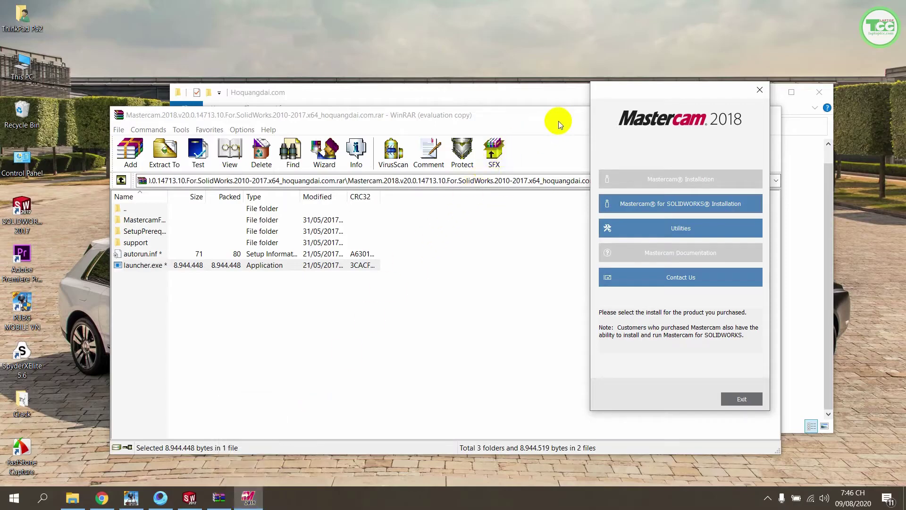
Bring the WinRAR Setup listing to the front, then switch to the browser's taivenhanh.com Mastercam search.
mouse_move(558, 123)
mouse_down()
mouse_move(536, 109)
mouse_move(567, 169)
mouse_move(567, 198)
mouse_up()
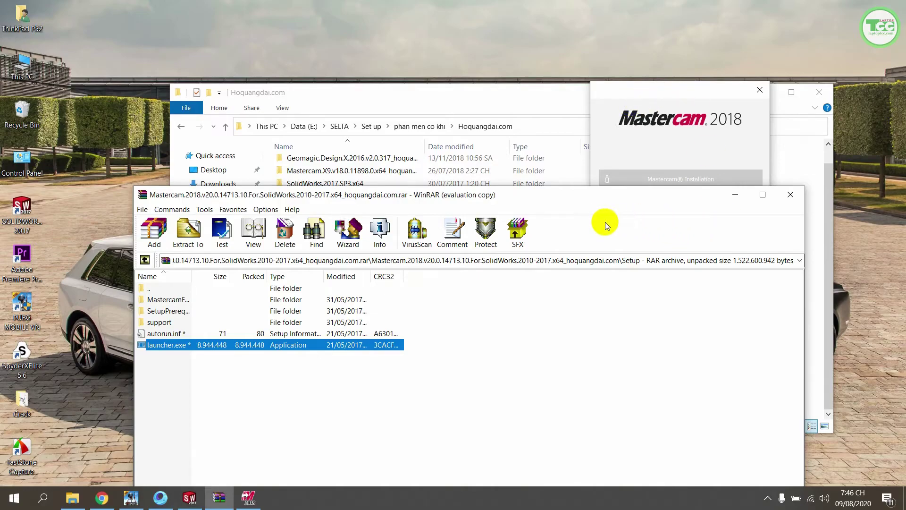
click(102, 497)
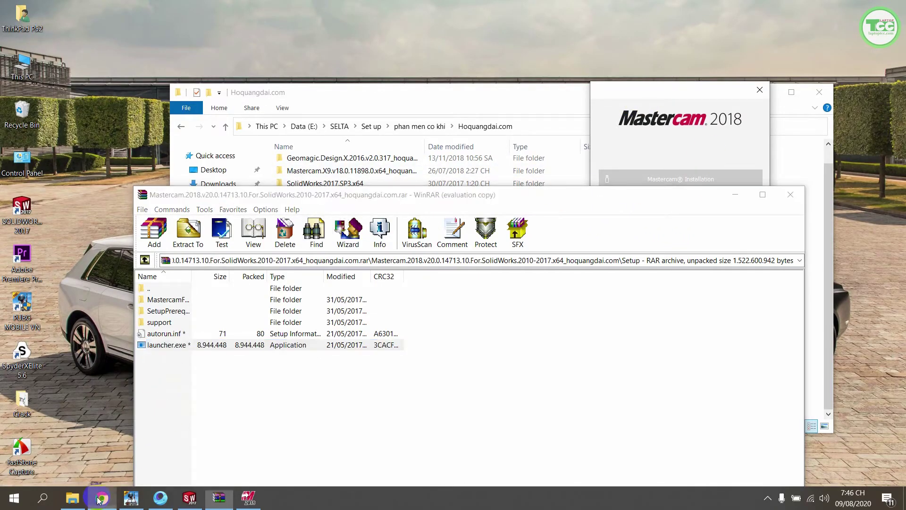
click(300, 9)
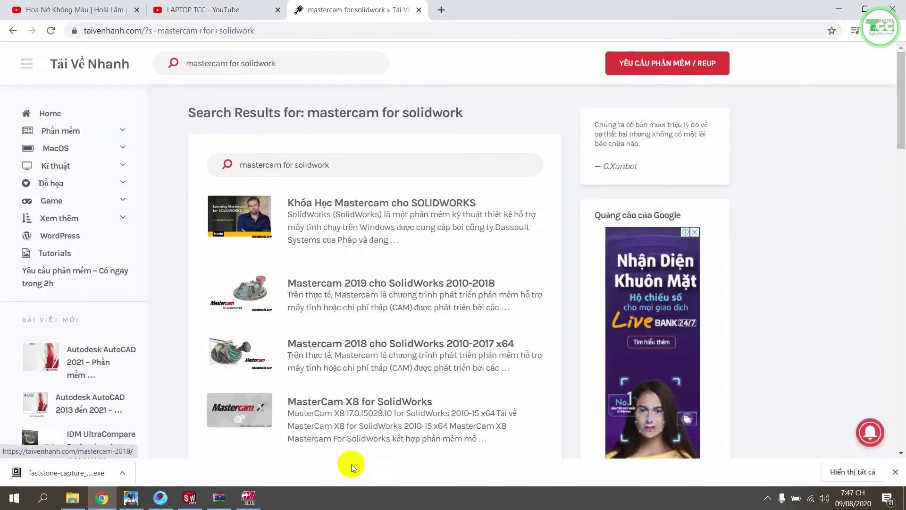
Scroll through the Mastercam for SolidWorks search results, then close the page.
scroll(344, 401, down, 1)
scroll(345, 401, down, 4)
scroll(344, 395, up, 3)
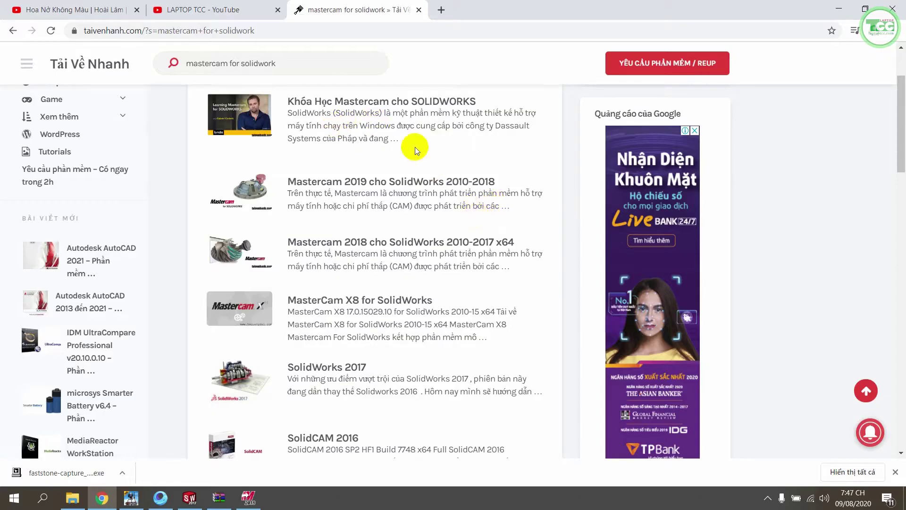
click(419, 10)
Return to the desktop and move the archive window down out of the way.
click(839, 8)
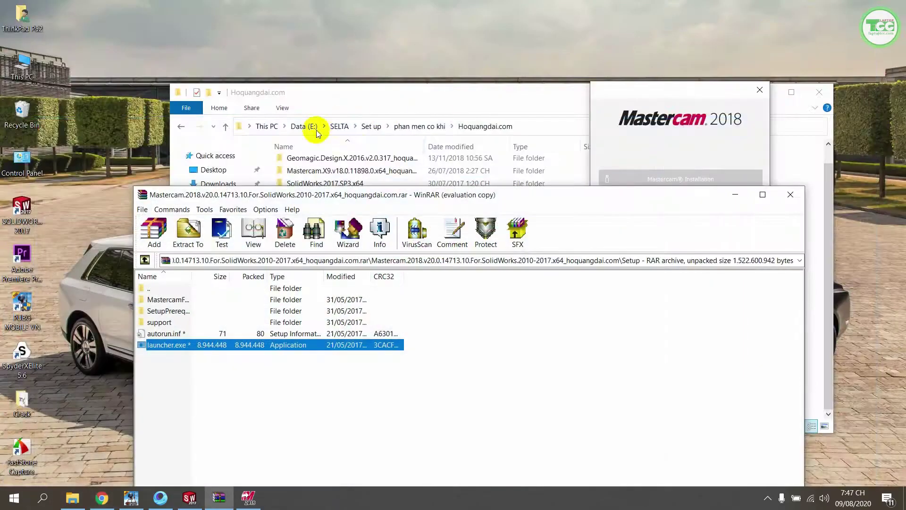
click(291, 209)
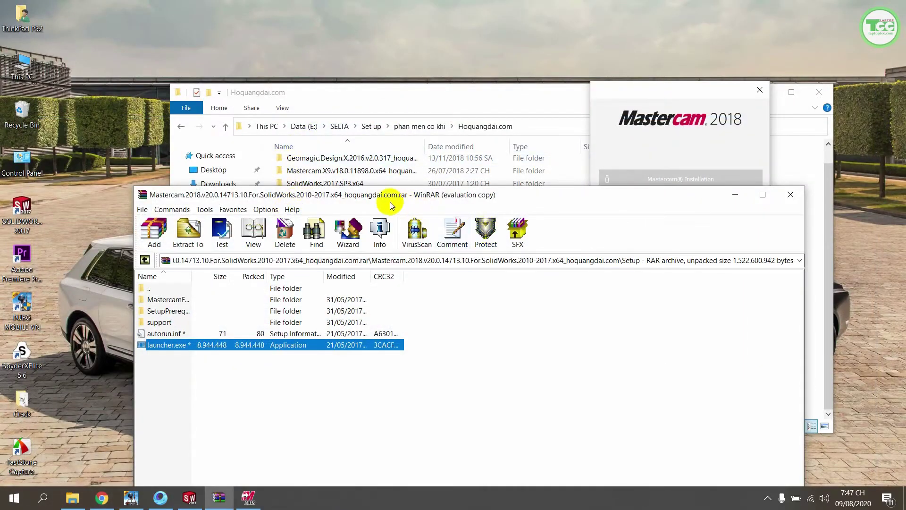
drag(377, 202, 554, 400)
Open the Mastercam 2018 archive and its Mastercam folder, and bring up the Crack folder's actions.
click(349, 311)
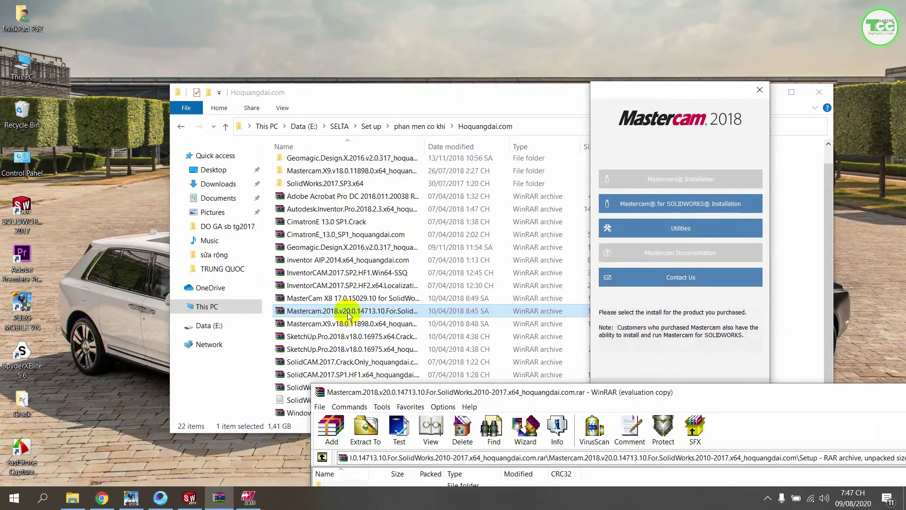
double_click(349, 313)
click(137, 221)
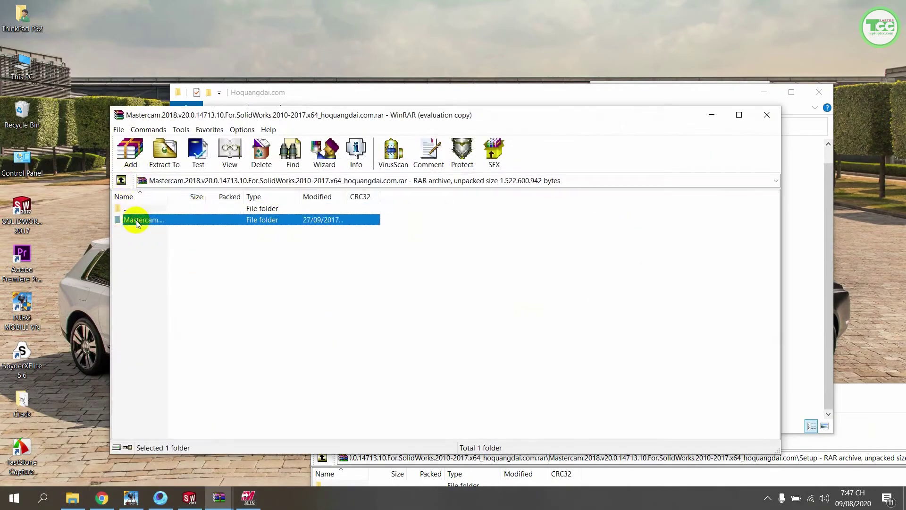
double_click(137, 221)
click(135, 220)
right_click(136, 220)
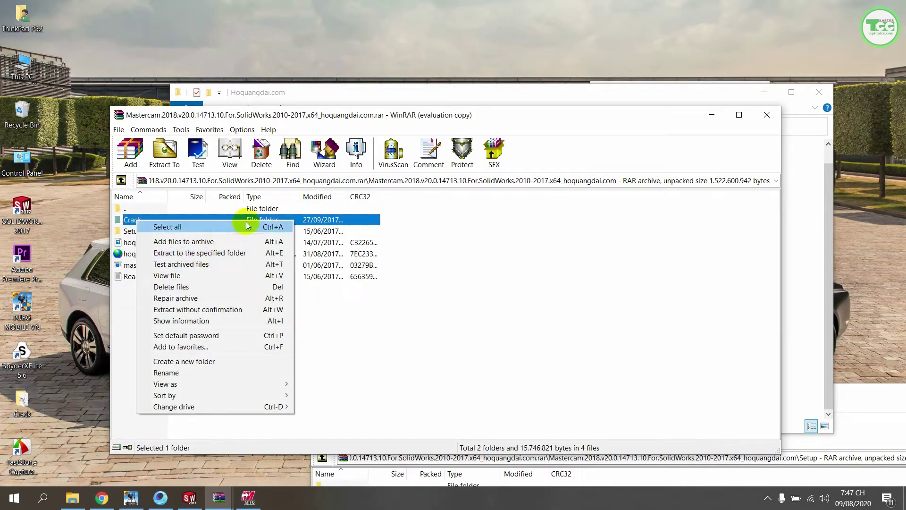
Try extracting the Crack folder to the Desktop, cancelling at the password prompt.
click(235, 253)
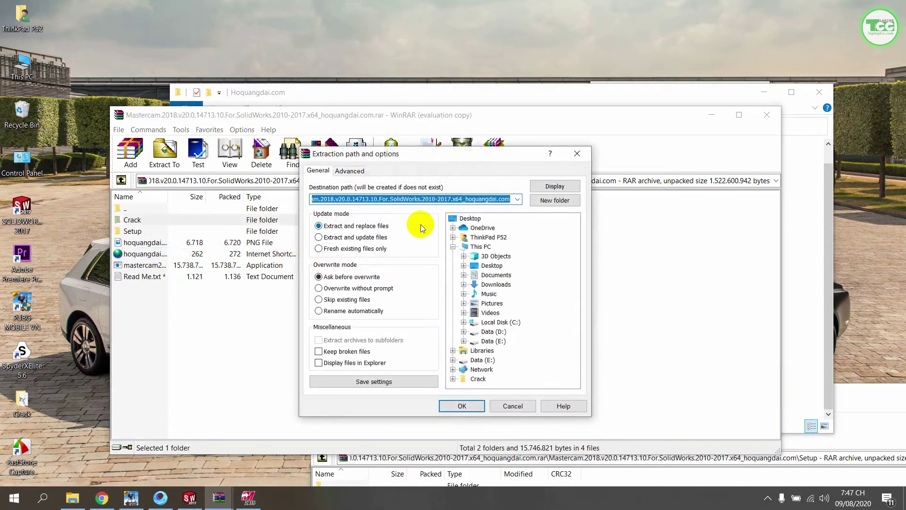
click(470, 218)
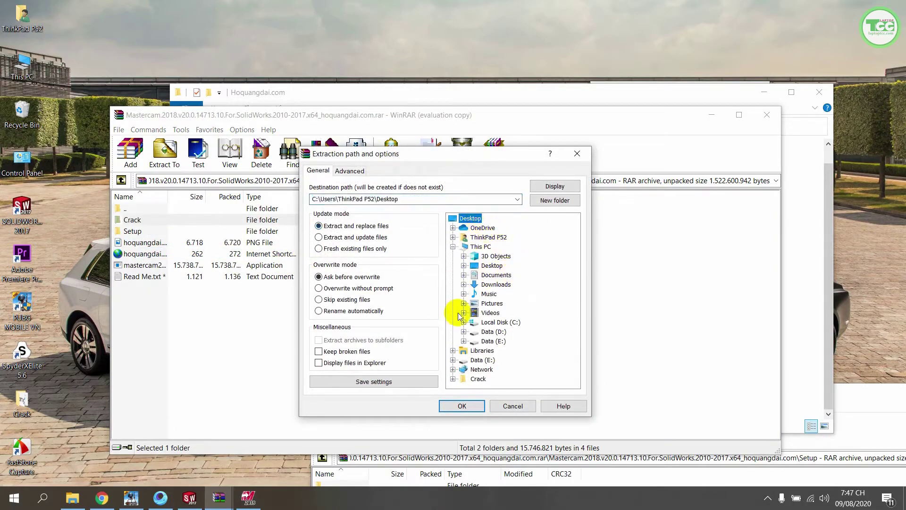
click(464, 407)
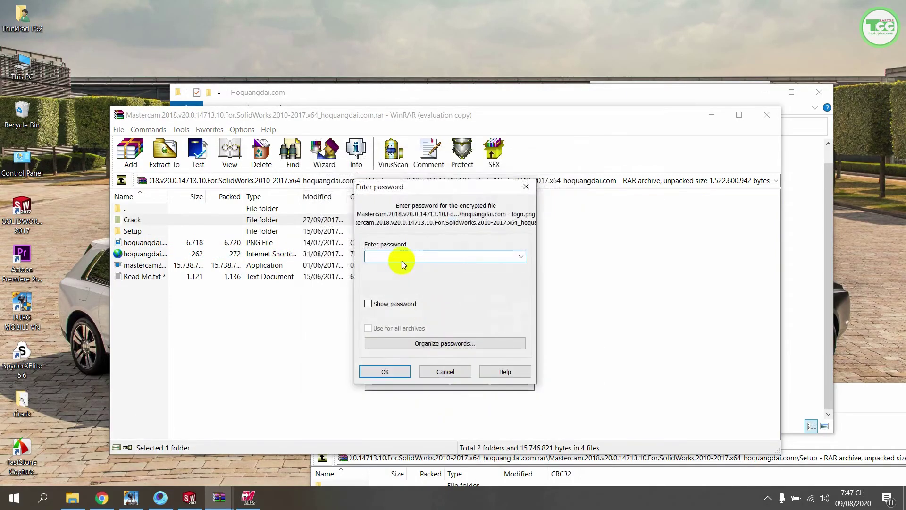
click(460, 371)
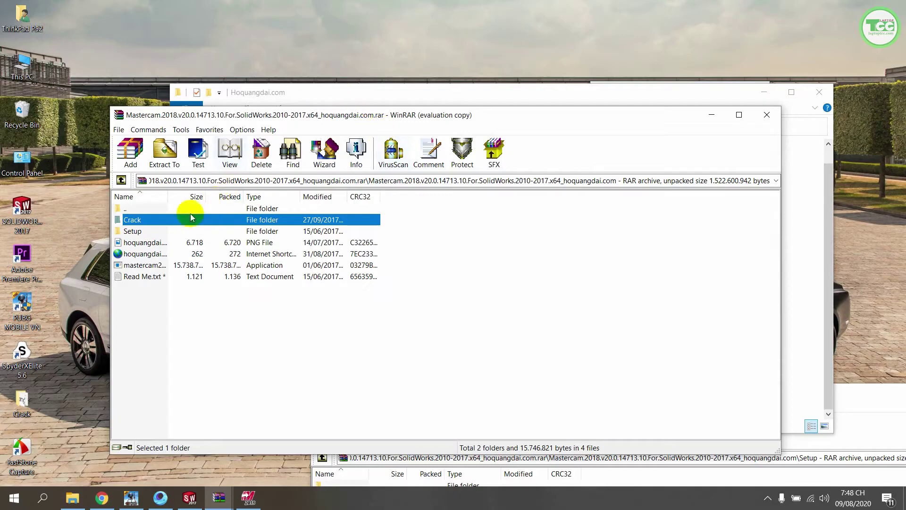
Open the Crack folder and bring up the MultiKey folder's actions.
double_click(23, 411)
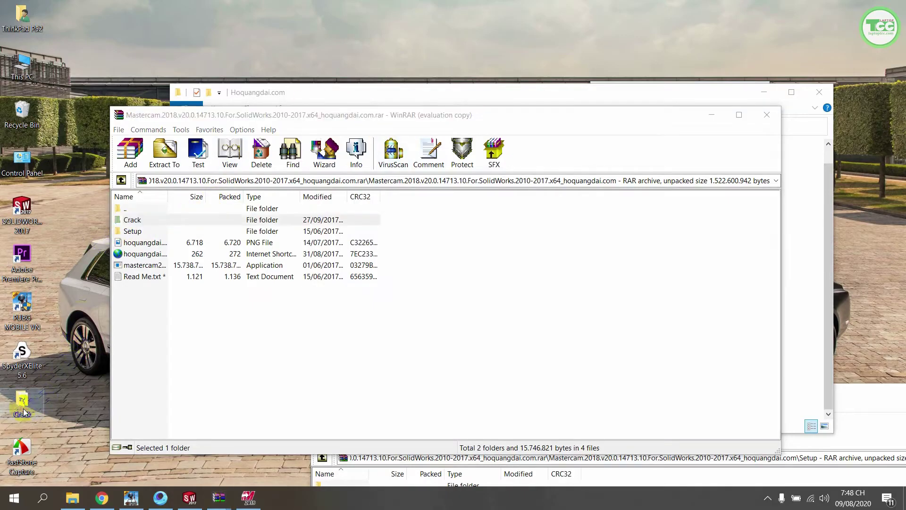
click(380, 82)
right_click(380, 82)
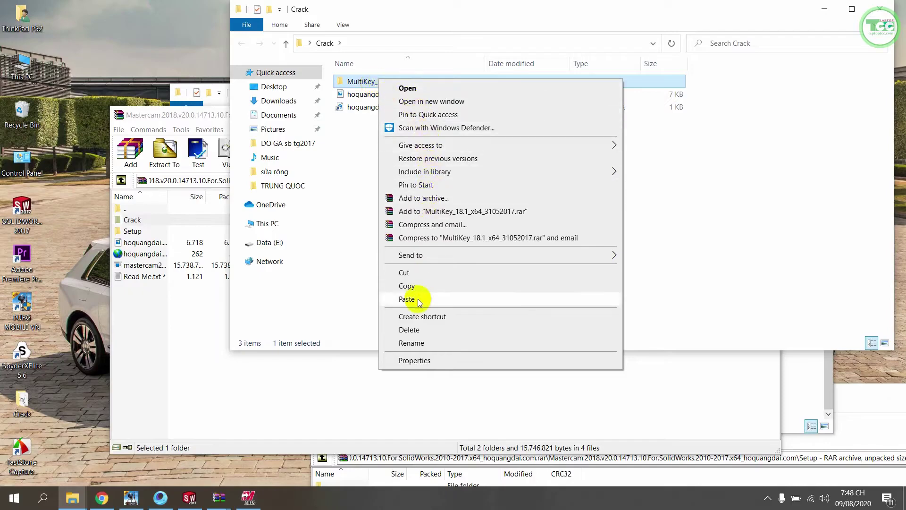
Run the install script in C:\MultiKey_18.1_x64_31052017 as administrator and close the folder.
click(275, 227)
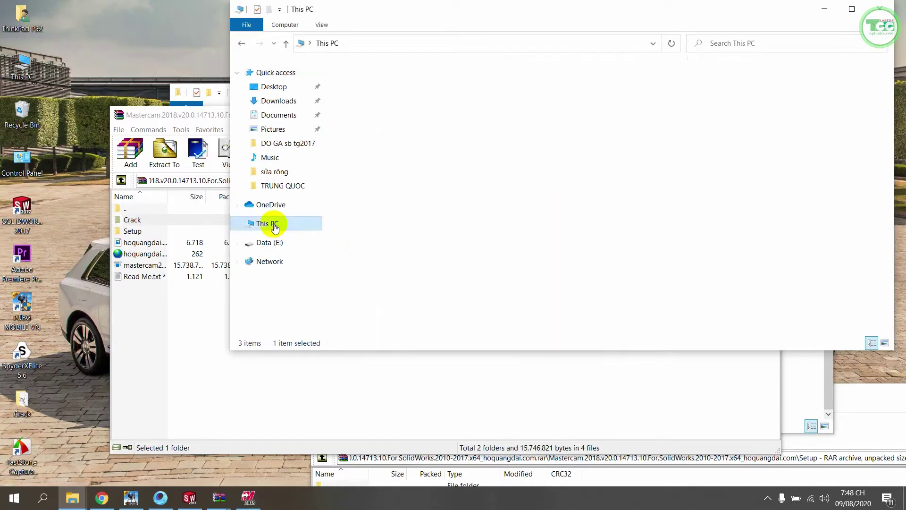
double_click(581, 208)
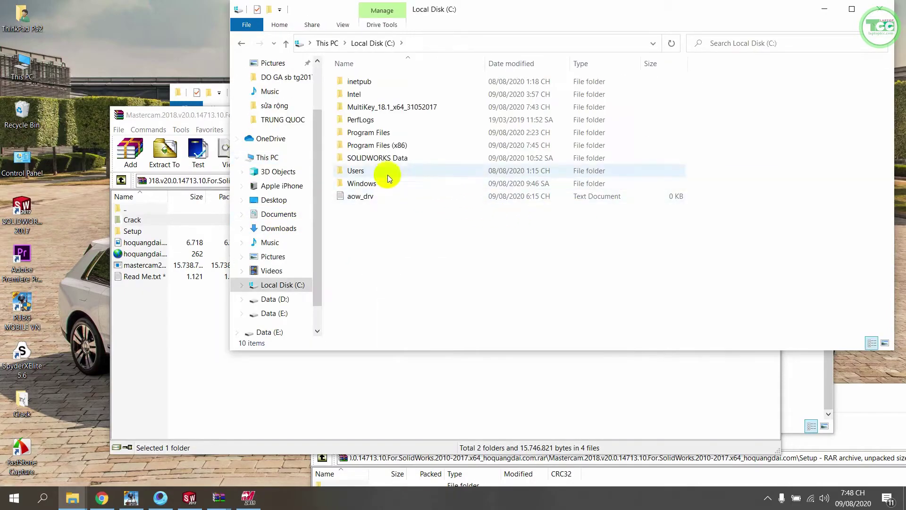
double_click(392, 106)
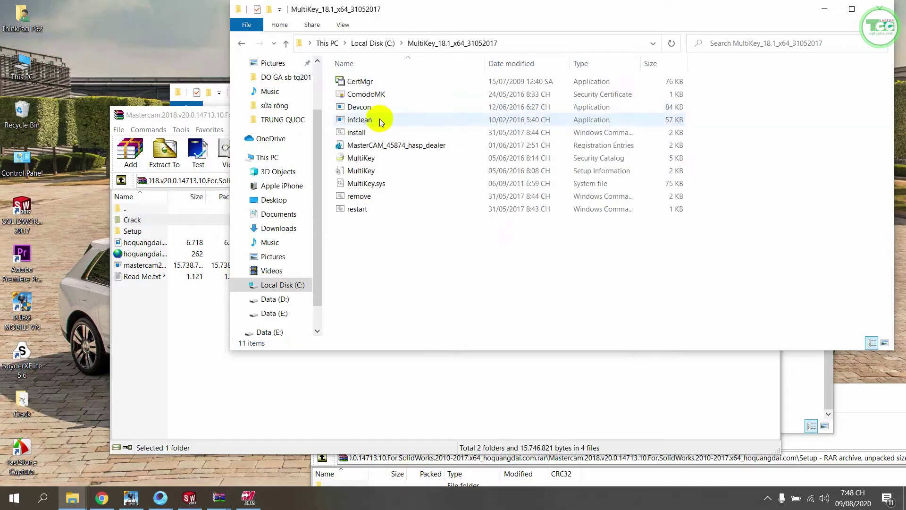
click(367, 148)
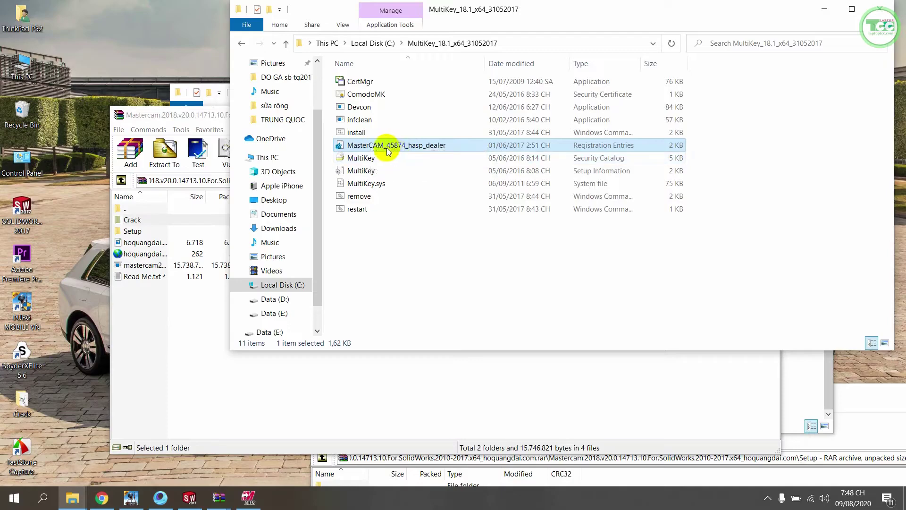
click(361, 136)
right_click(361, 136)
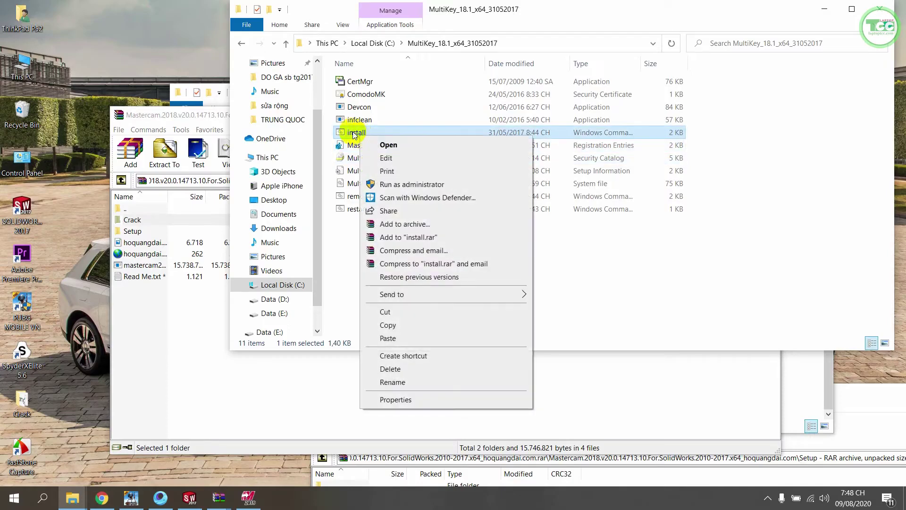
click(390, 185)
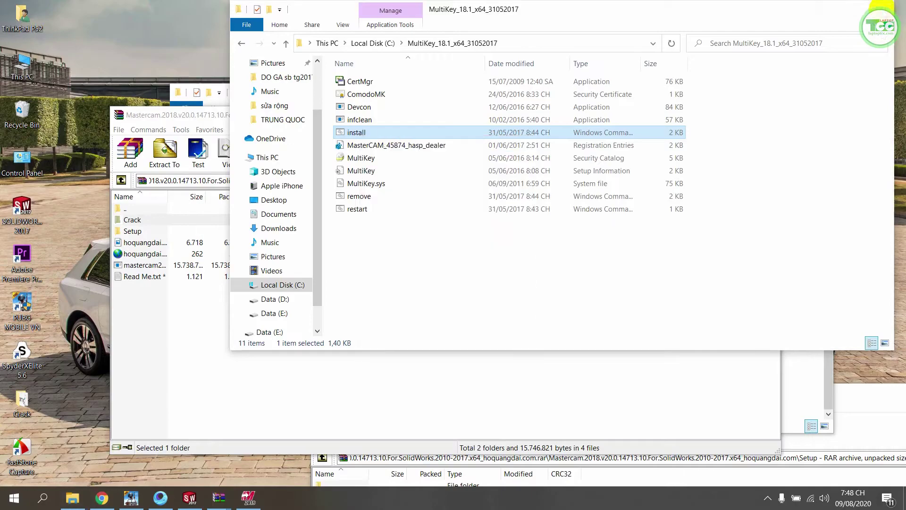
click(878, 9)
Close the Crack archive window and the Hoquangdai.com folder, and move the remaining archive up.
click(767, 119)
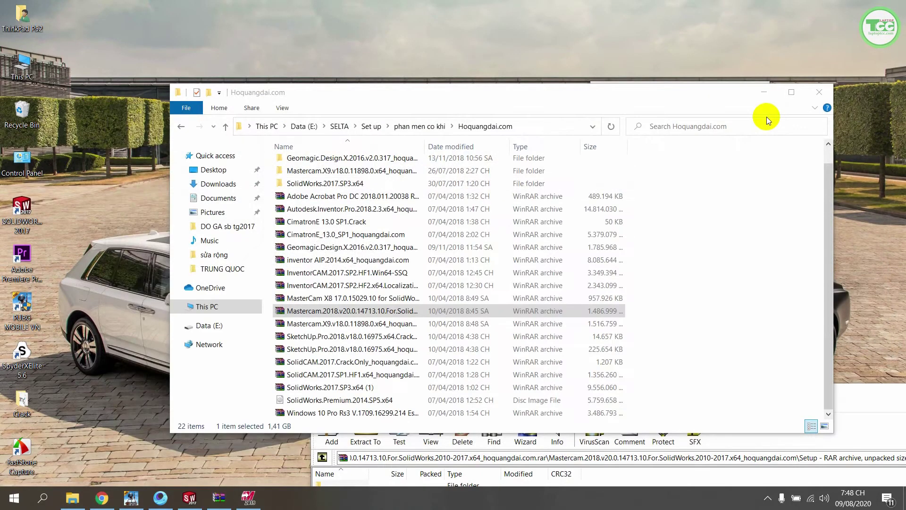
click(819, 91)
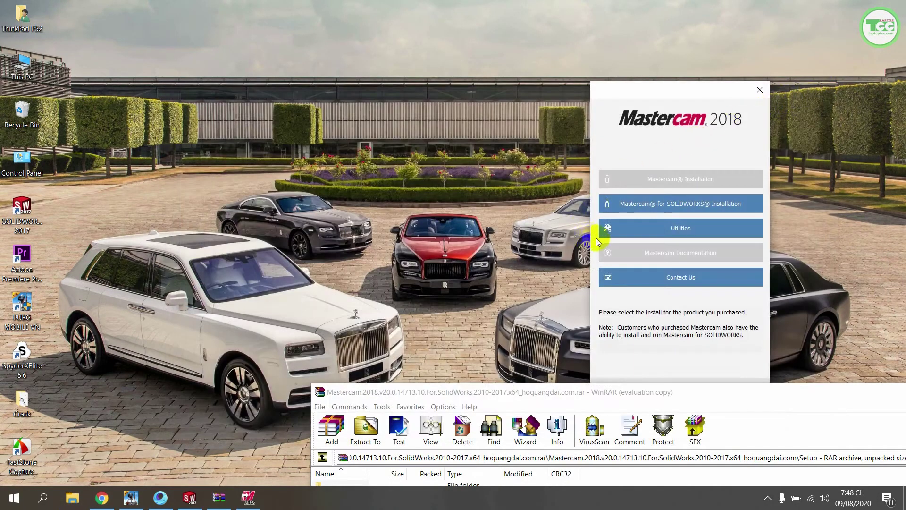
drag(504, 392, 358, 59)
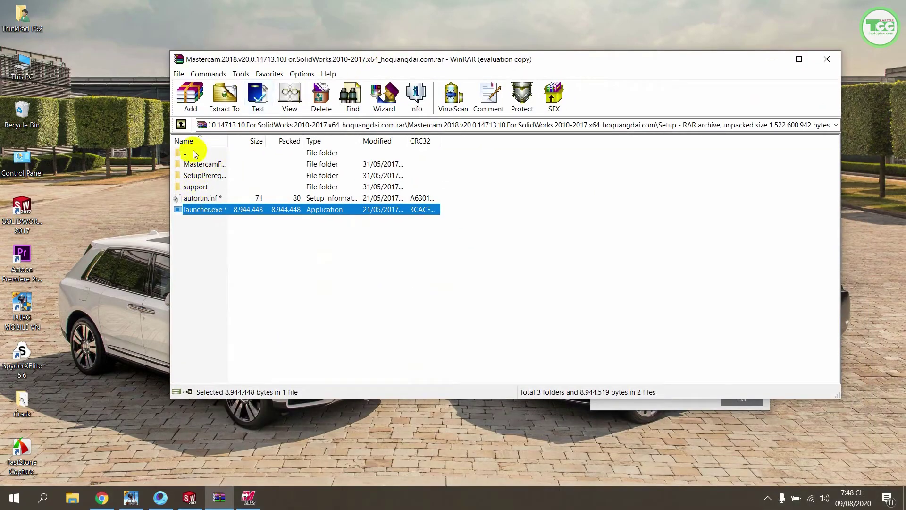
Browse to the archive's Setup folder and launcher.exe, close WinRAR, and centre the Mastercam launcher.
click(181, 124)
double_click(202, 178)
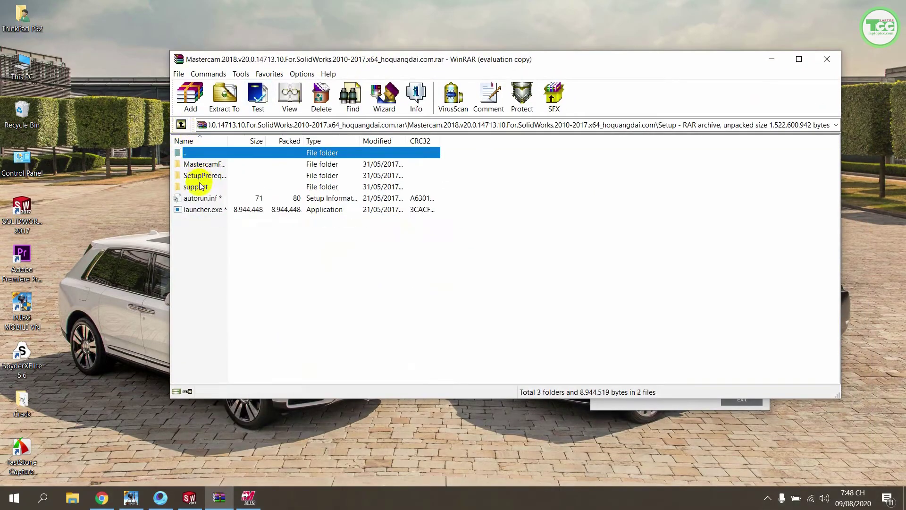
click(203, 209)
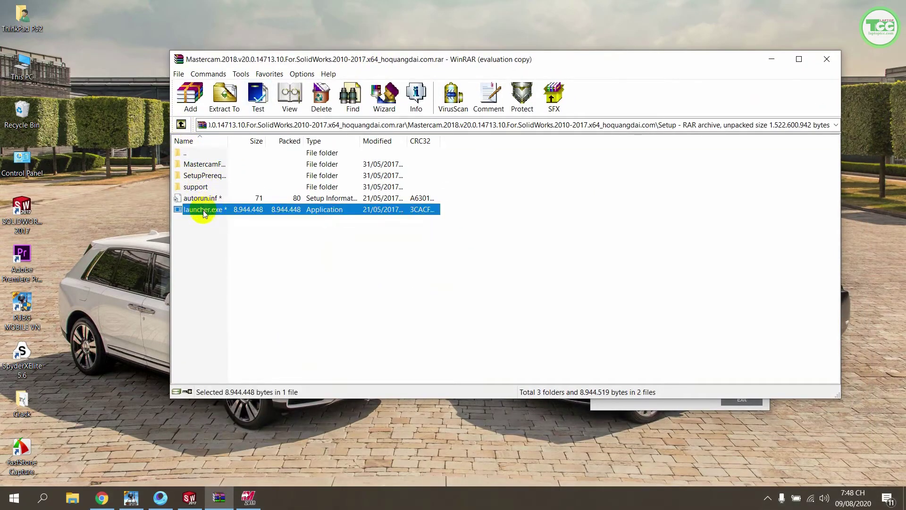
click(828, 59)
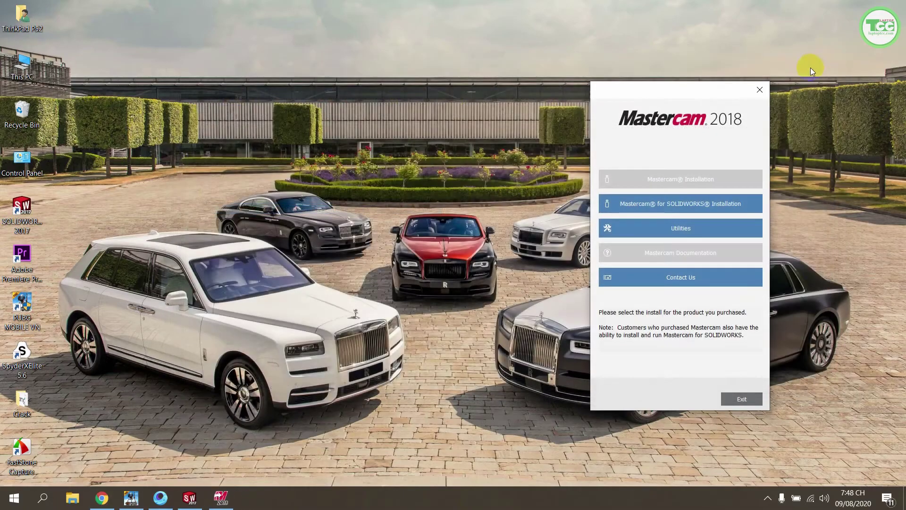
drag(652, 97, 391, 60)
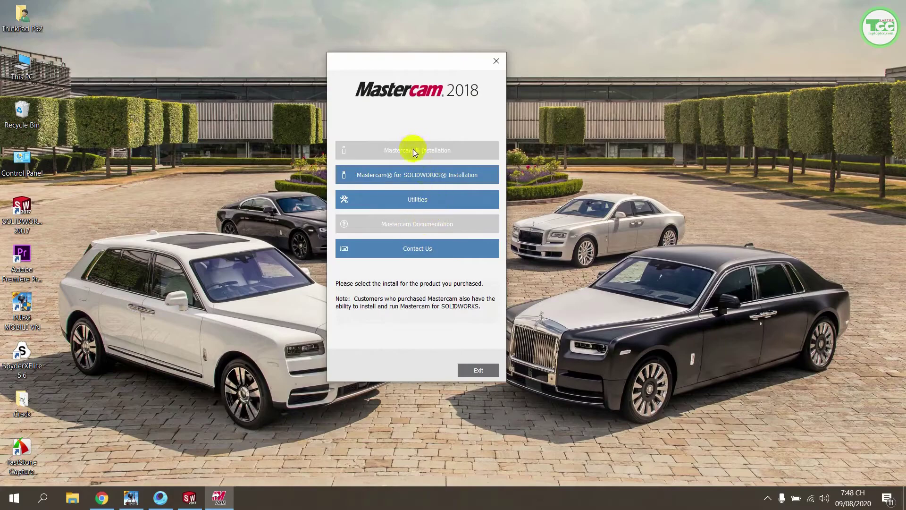
Start the Mastercam for SOLIDWORKS install, accept the licence terms and begin installing.
click(419, 179)
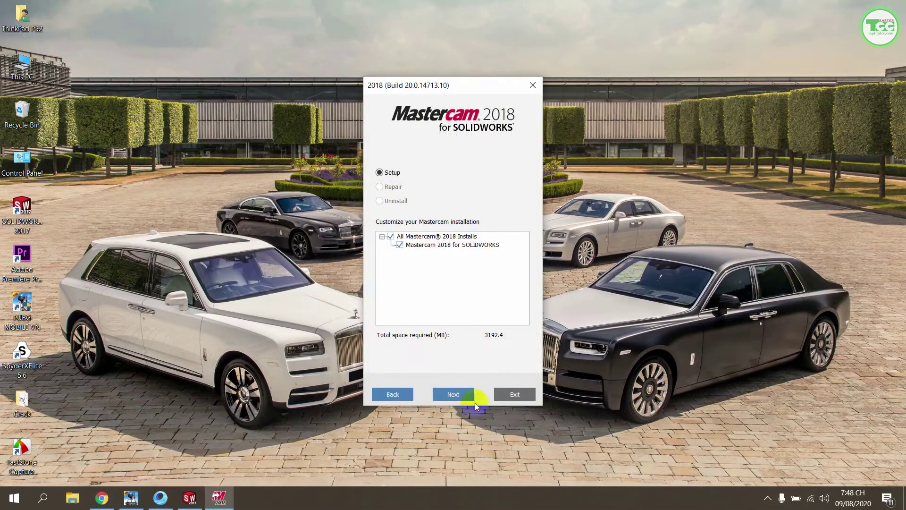
click(22, 210)
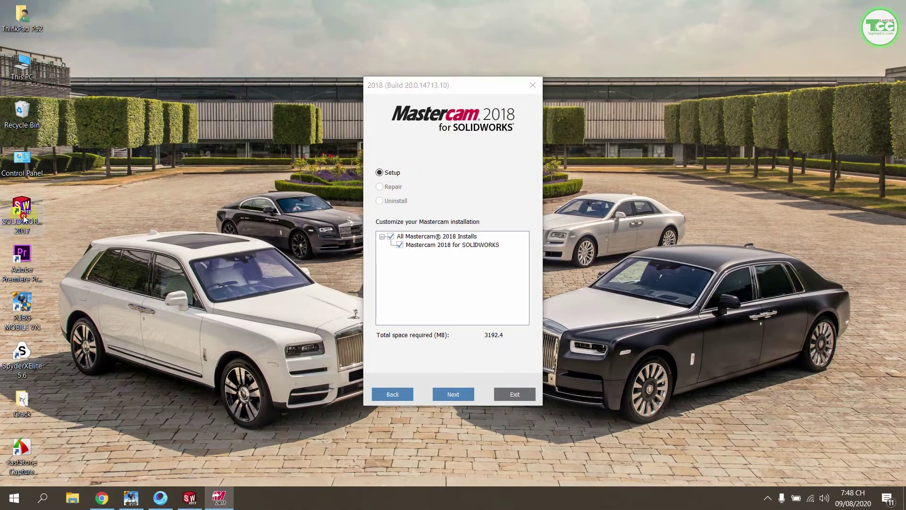
click(455, 396)
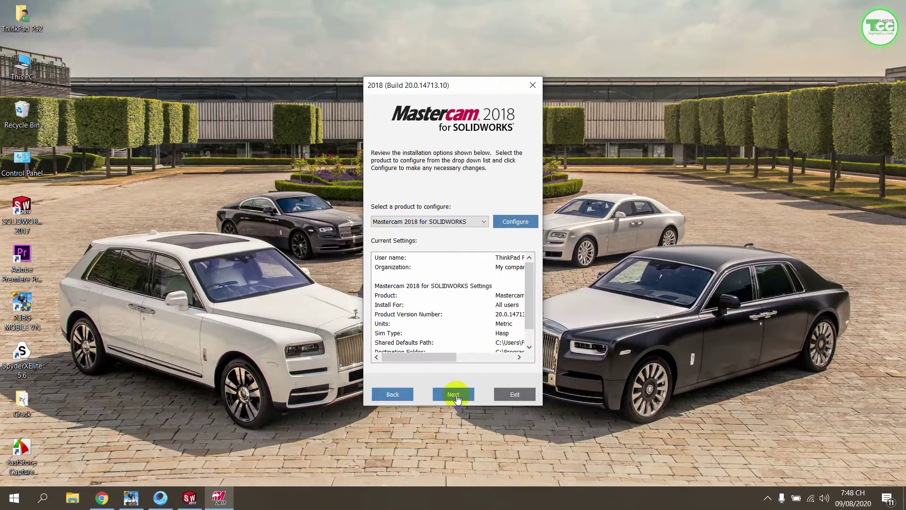
click(456, 398)
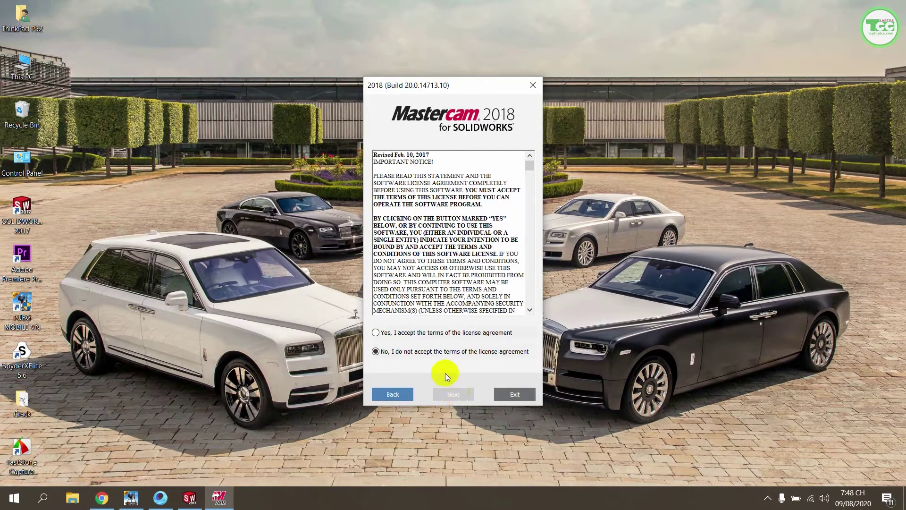
click(423, 333)
click(454, 393)
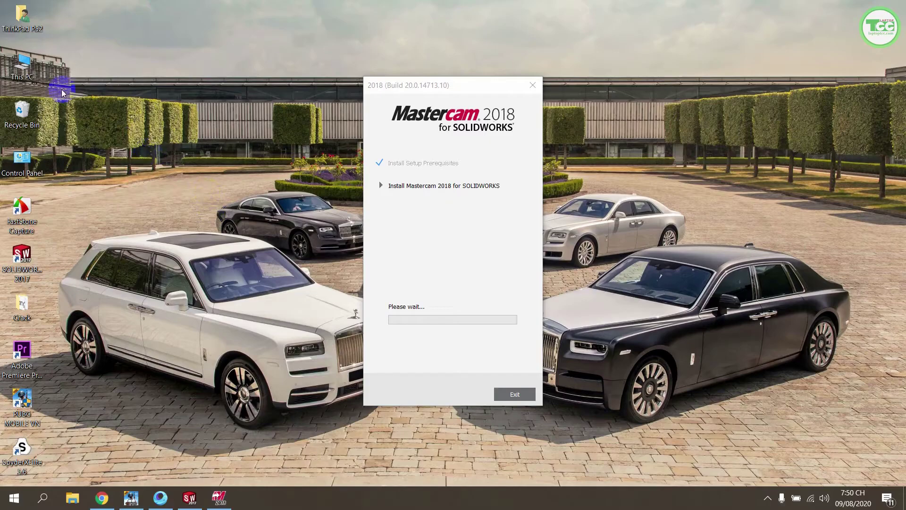
Run dxdiag, check the NVIDIA Quadro P1000 display details, and return to the System tab.
right_click(26, 81)
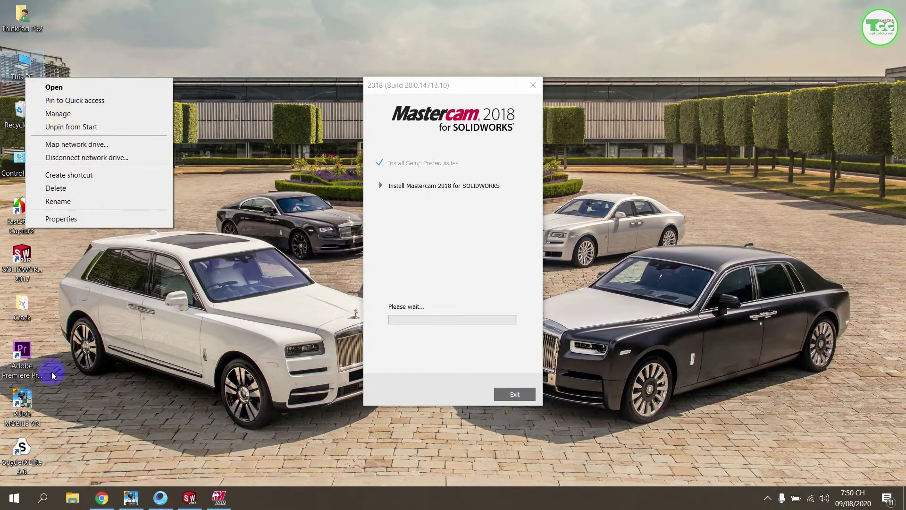
click(46, 498)
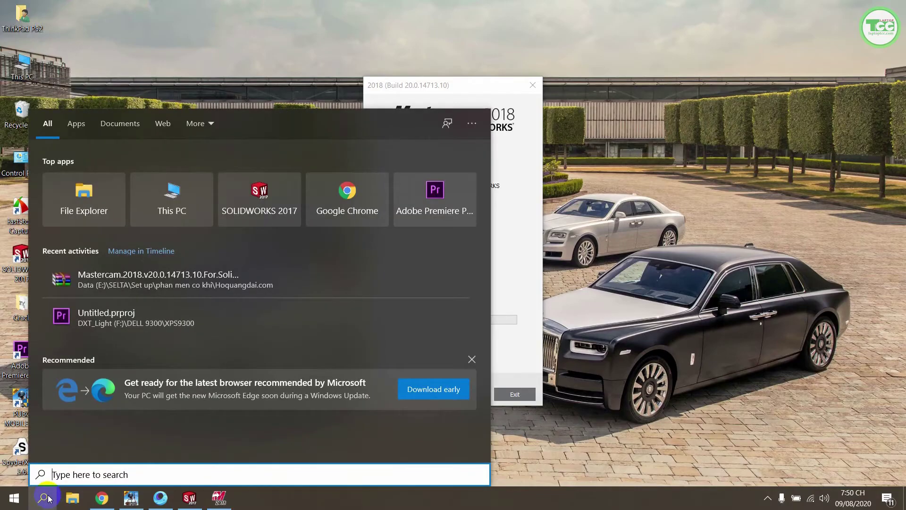
text(dxdia)
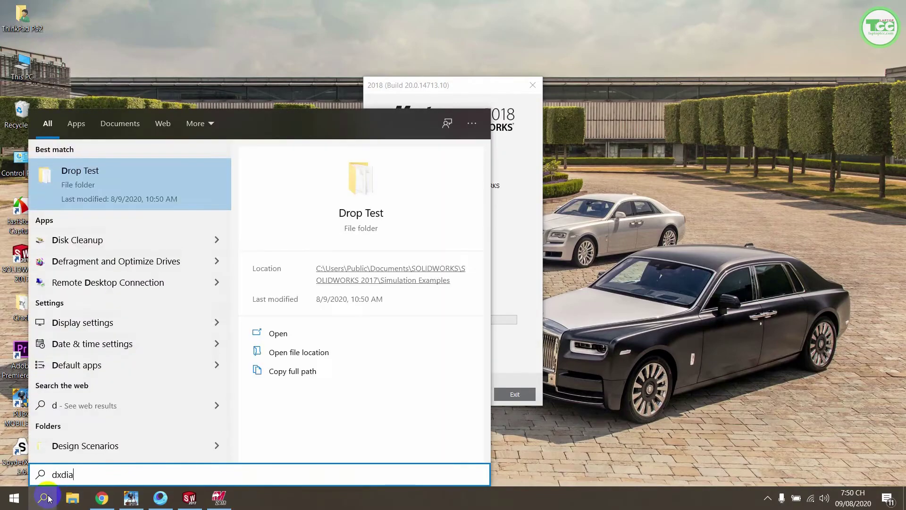
text(g)
key(Return)
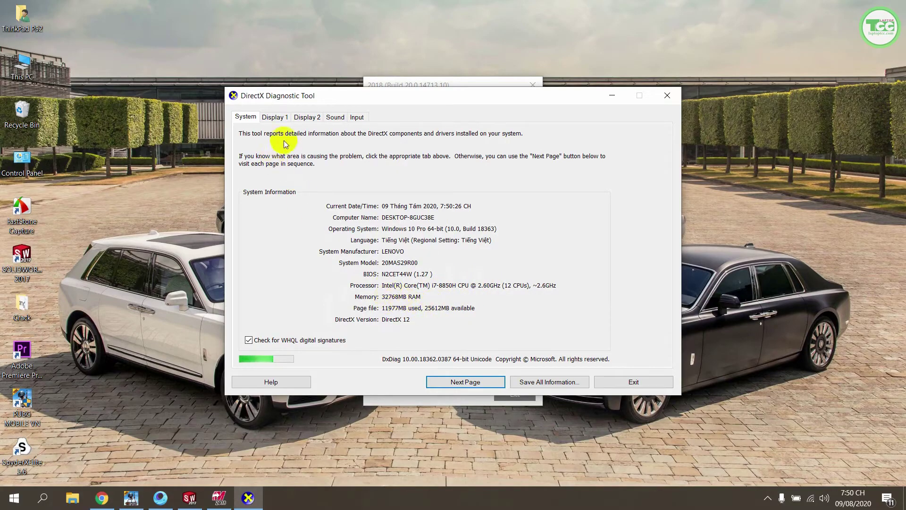
click(307, 119)
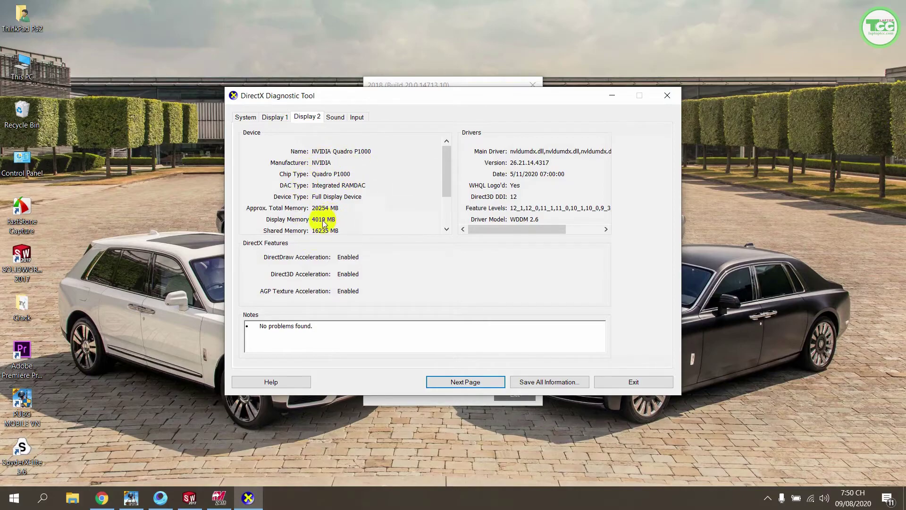
click(246, 117)
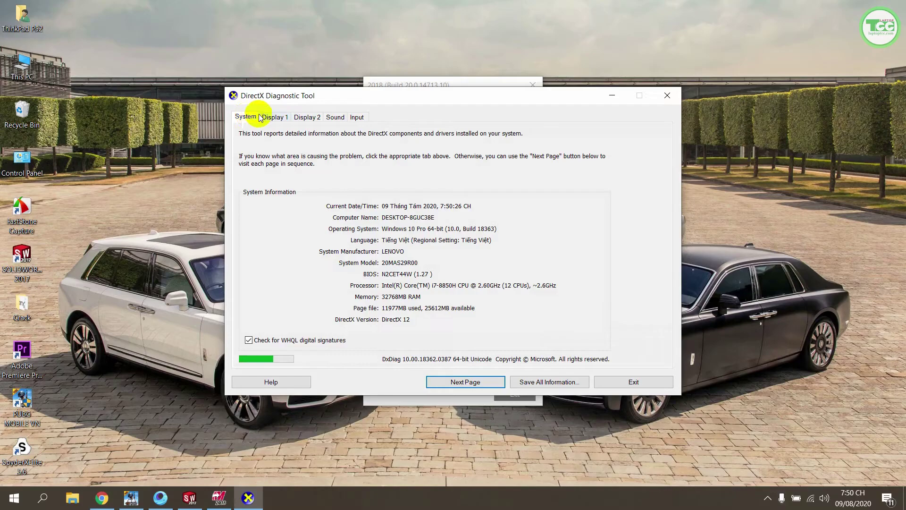
drag(368, 95, 360, 129)
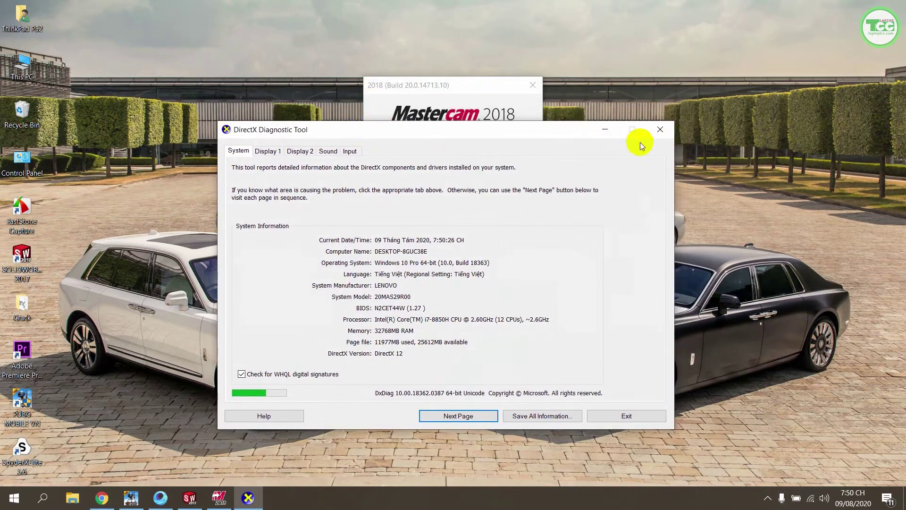
Close DirectX Diagnostic Tool, refresh the desktop while files copy, and exit the completed Mastercam setup.
click(662, 131)
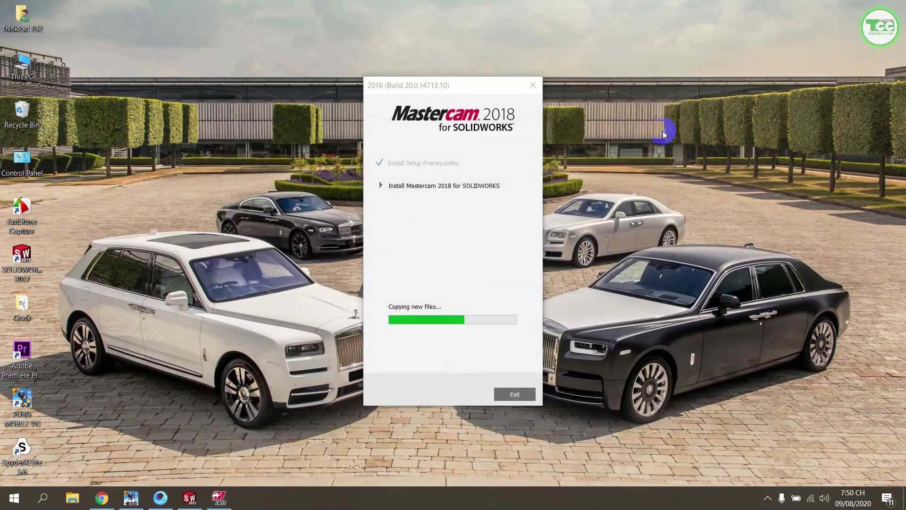
right_click(663, 132)
click(683, 170)
click(749, 251)
right_click(696, 202)
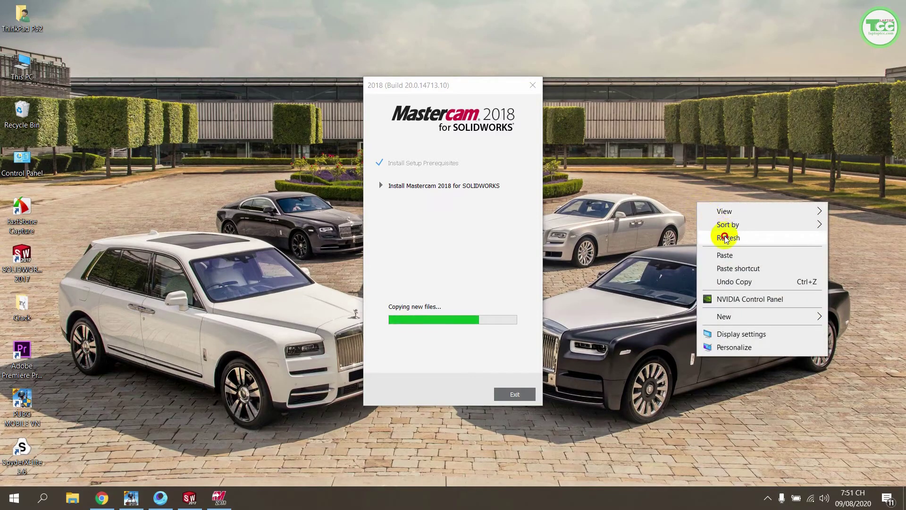
click(726, 238)
right_click(708, 198)
click(732, 237)
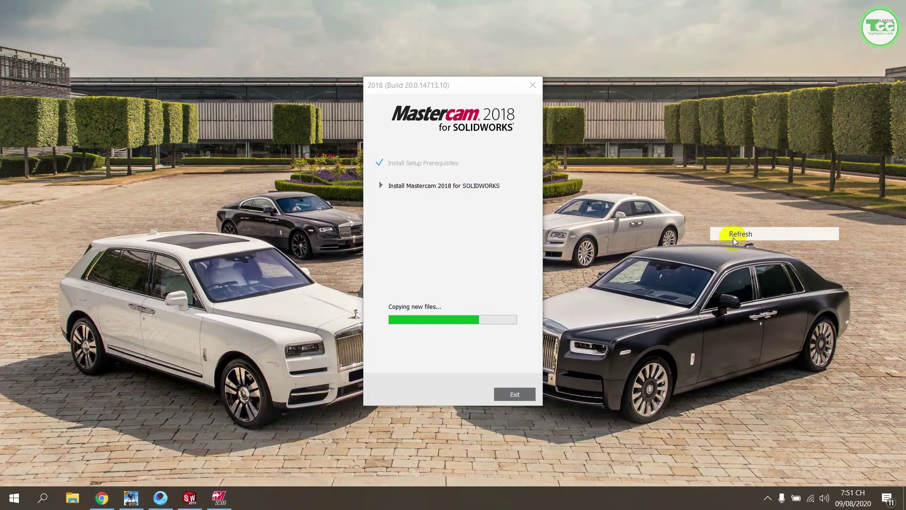
right_click(702, 204)
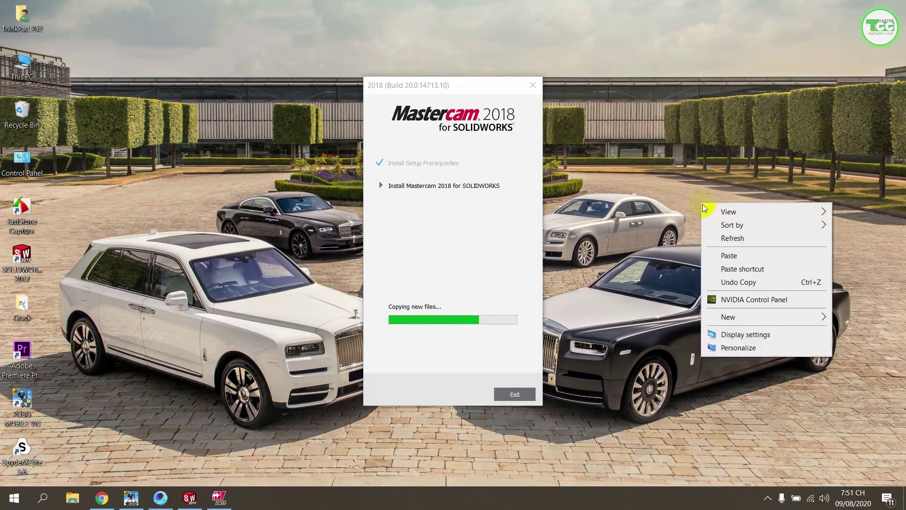
click(724, 238)
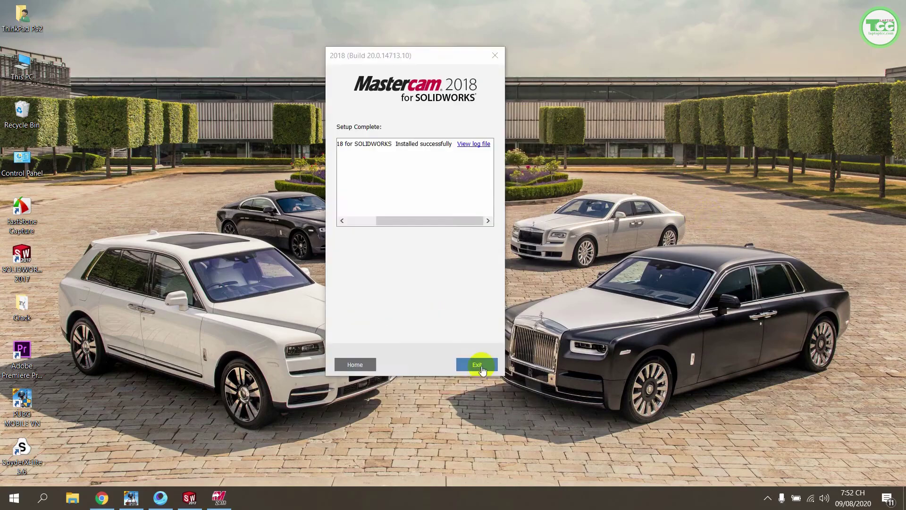
click(478, 364)
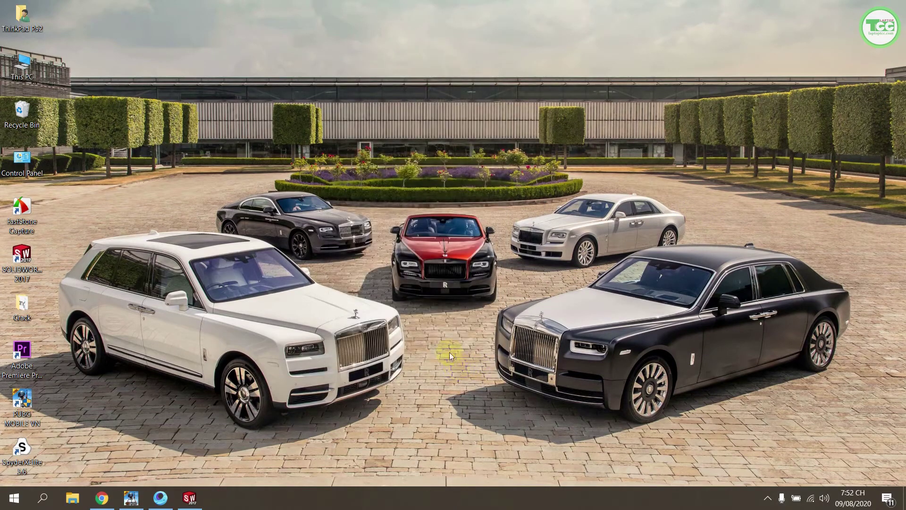
Launch SOLIDWORKS 2017 from its desktop icon, cancelling the first startup and relaunching it.
double_click(22, 257)
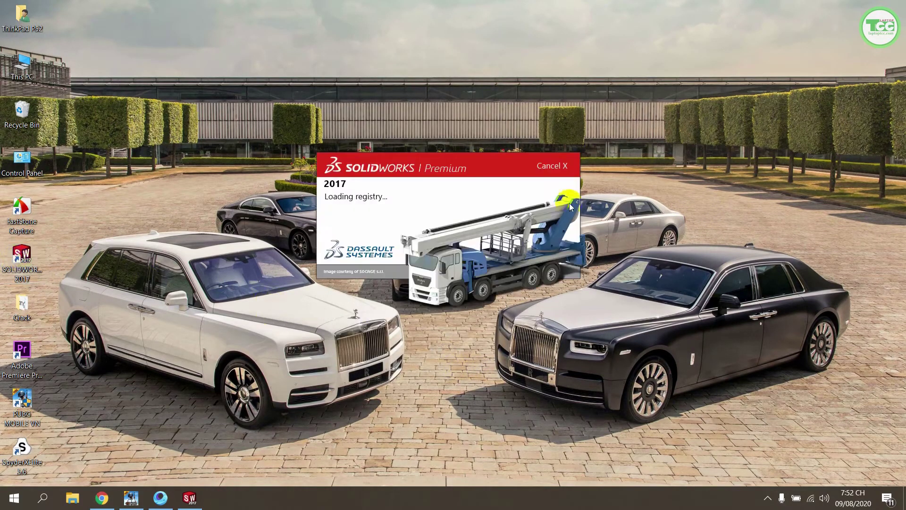
click(552, 165)
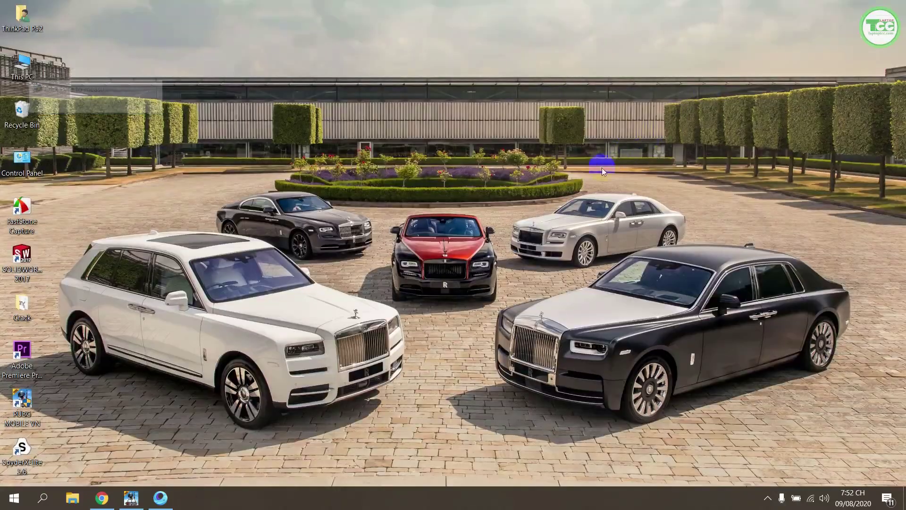
double_click(21, 255)
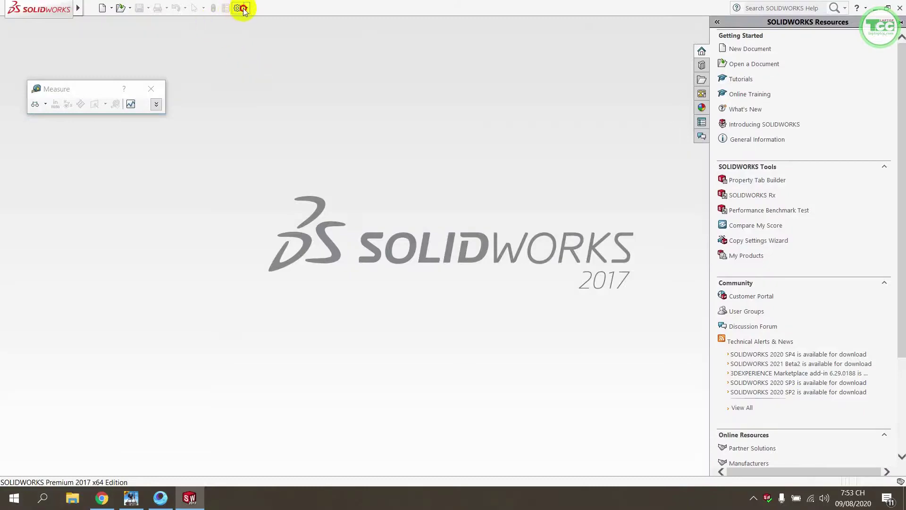
Load the Mastercam 2018 for SOLIDWORKS add-in at startup, close Measure, and accept the feedback prompt.
click(240, 8)
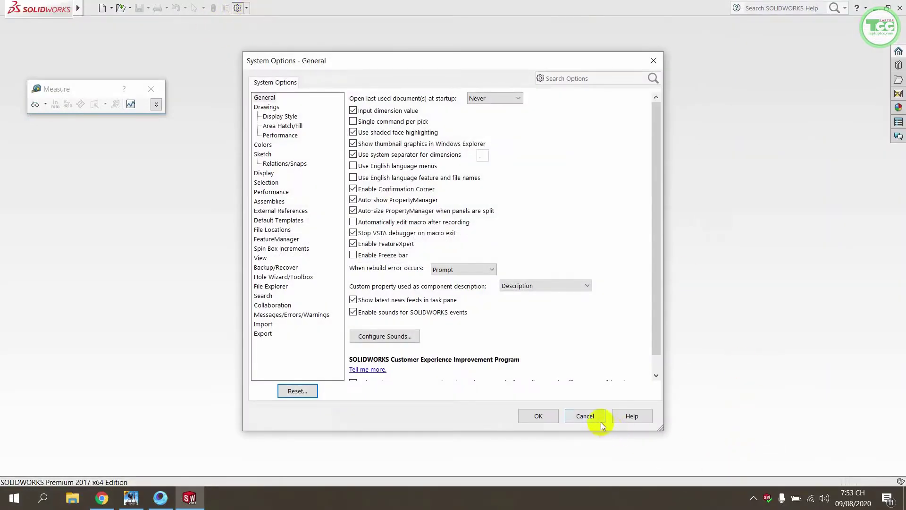
click(601, 422)
click(246, 8)
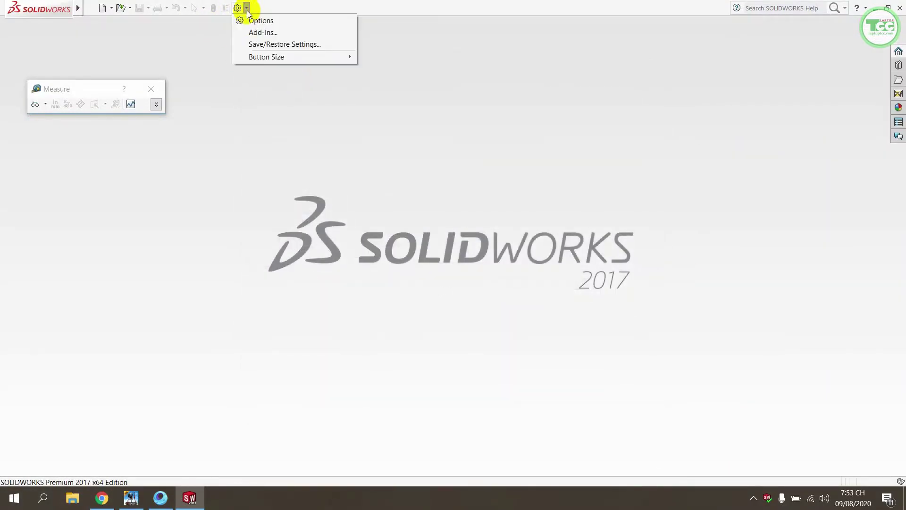
click(256, 32)
scroll(288, 307, down, 2)
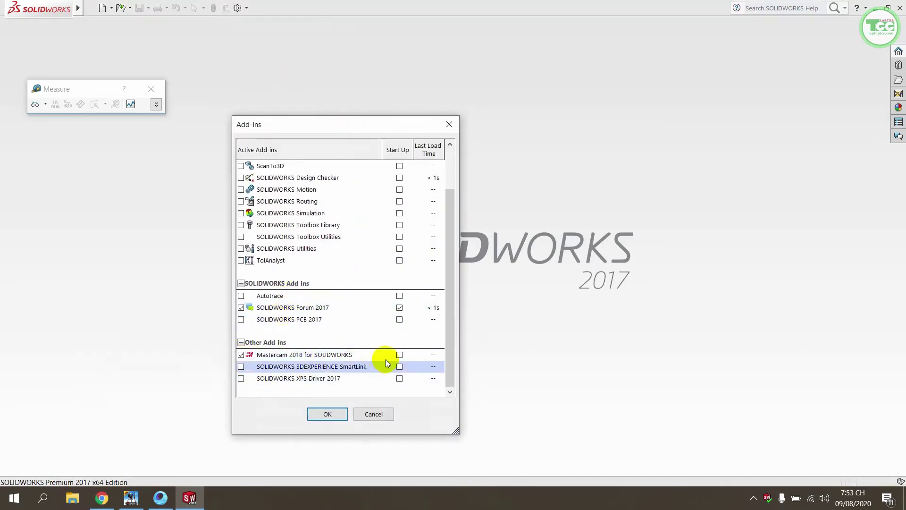
click(399, 354)
click(338, 417)
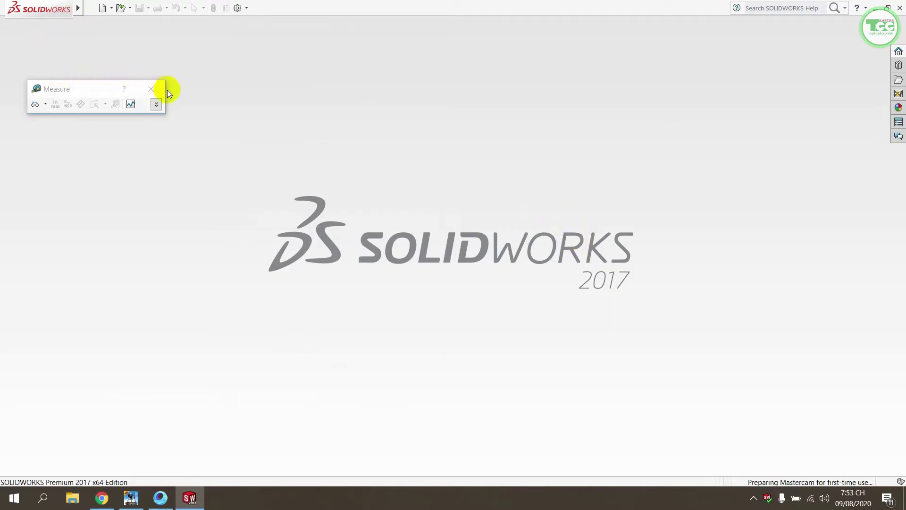
click(153, 90)
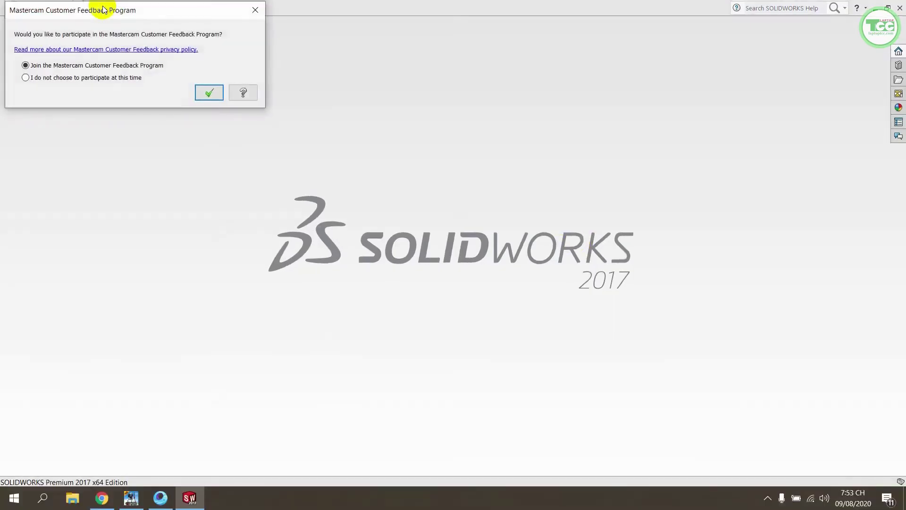
click(207, 90)
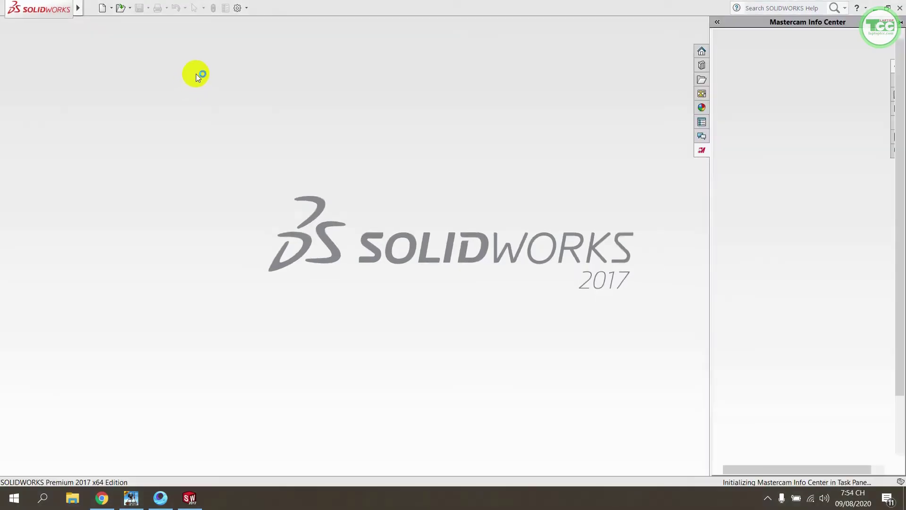
Create a new part, then switch from the Mastercam toolpath manager back to the feature tree and Features commands.
click(103, 9)
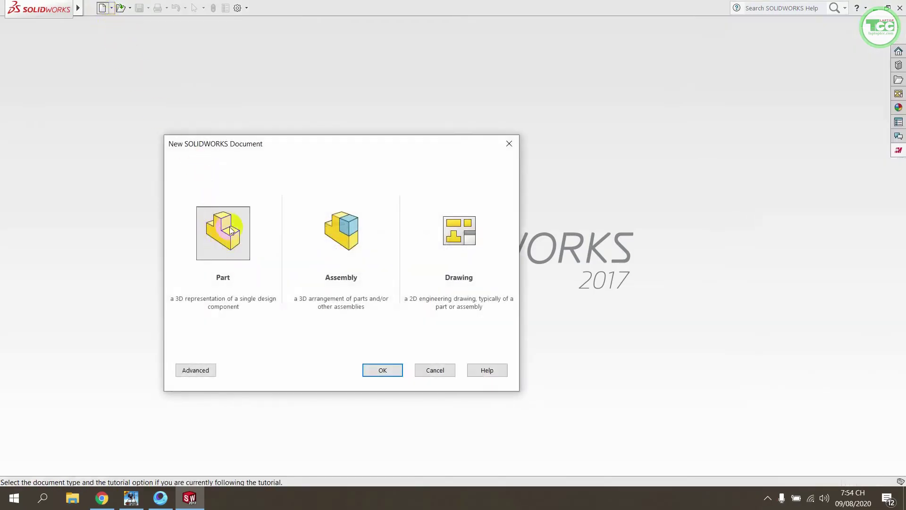
double_click(229, 228)
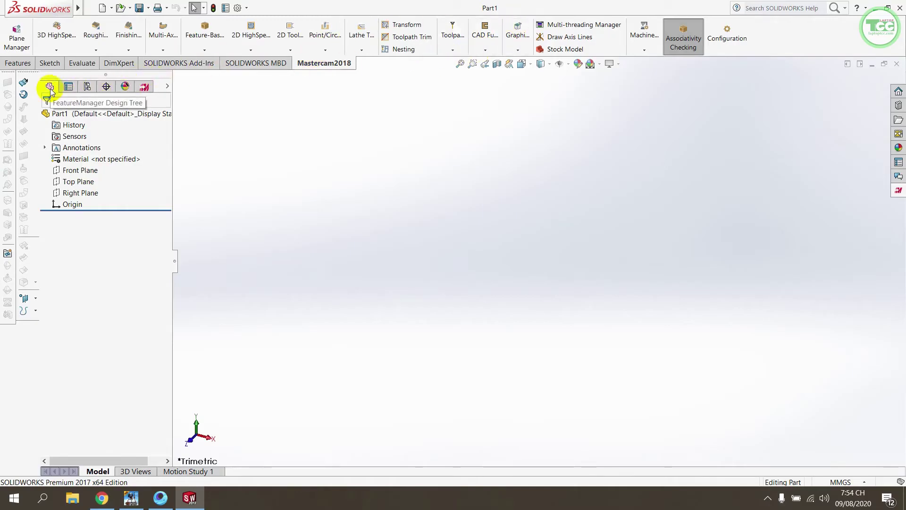
click(145, 87)
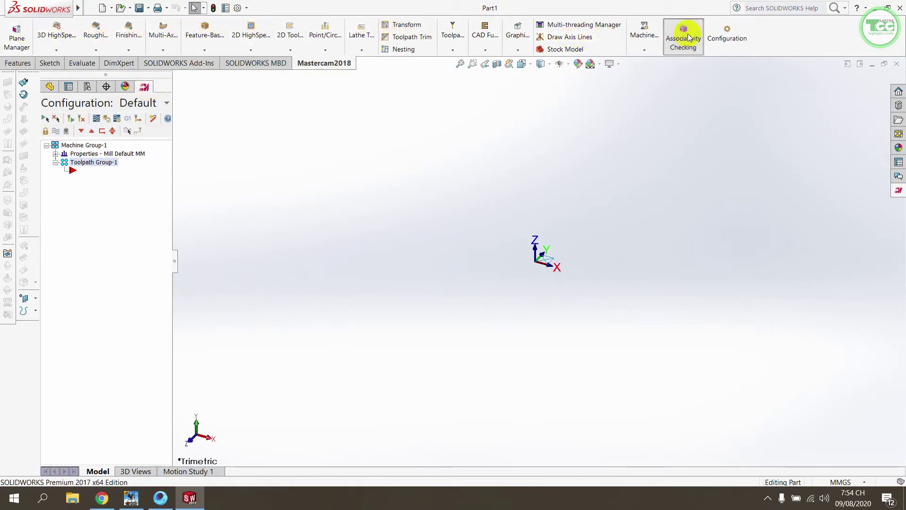
click(49, 87)
click(27, 66)
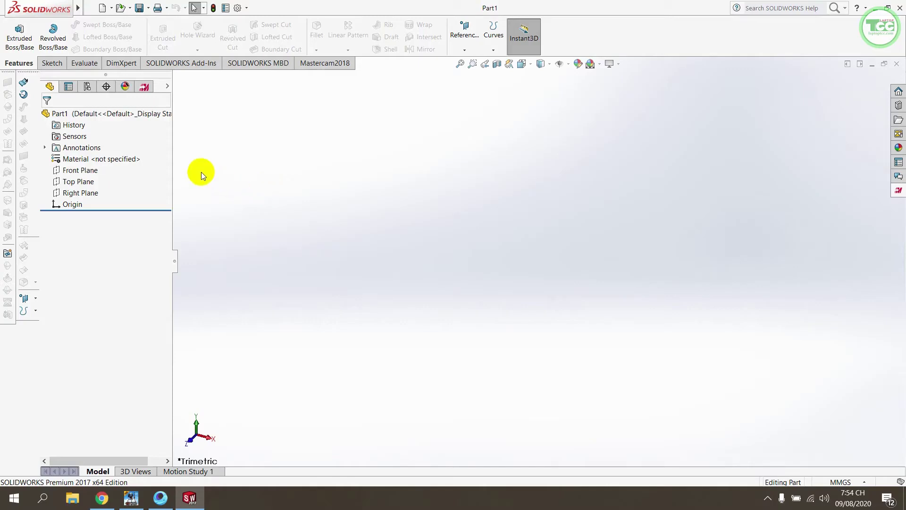
Sketch a corner rectangle on the Front Plane.
right_click(69, 172)
click(77, 157)
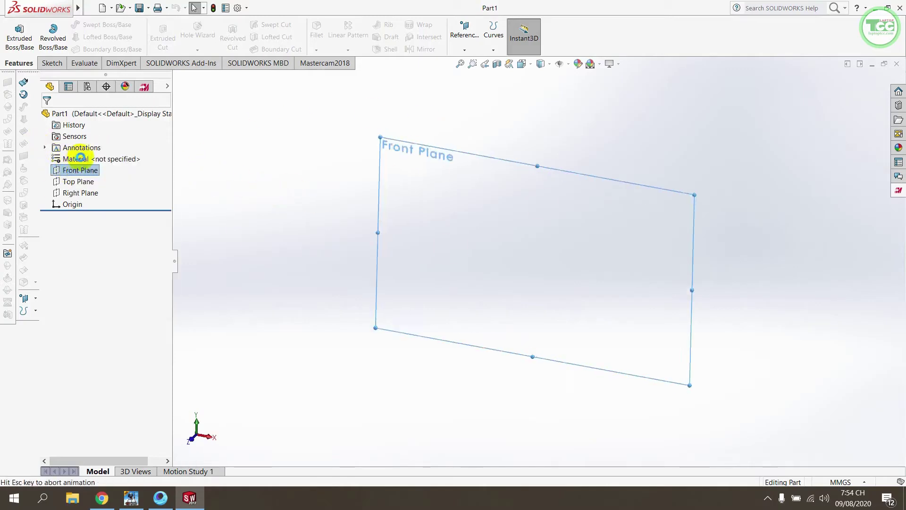
click(88, 37)
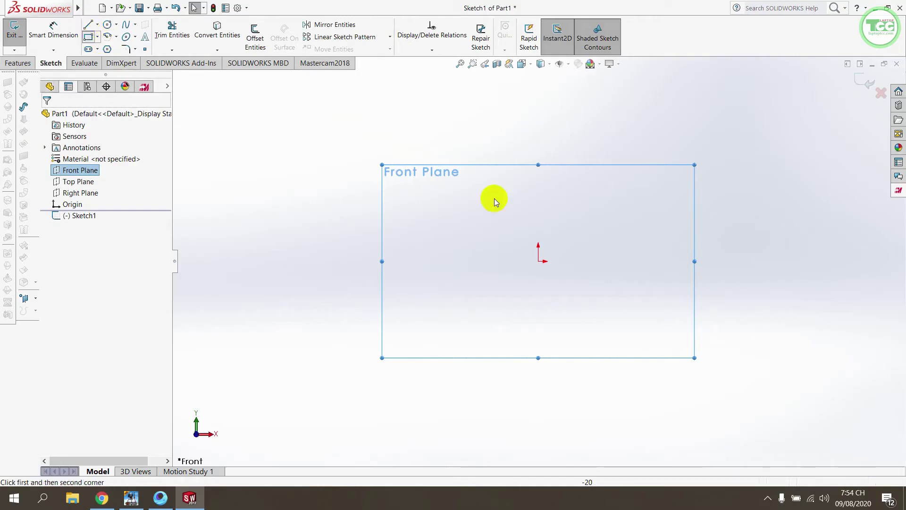
click(437, 182)
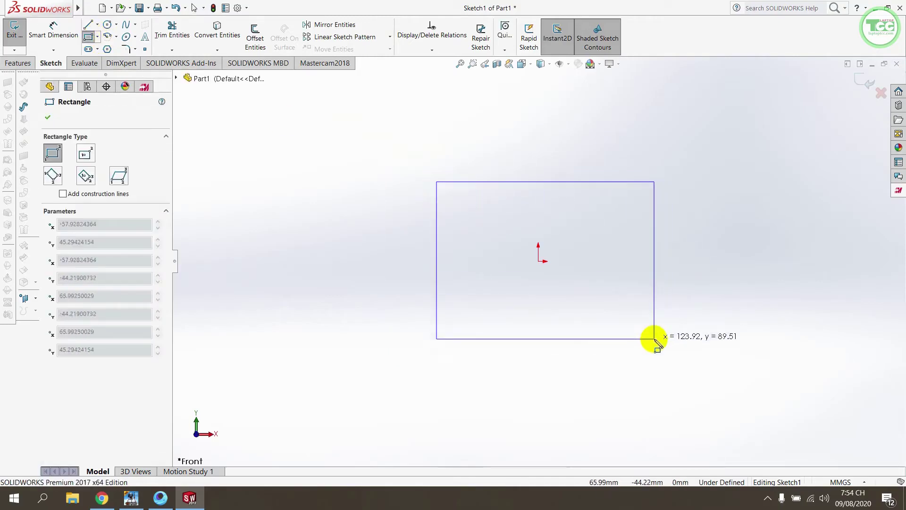
click(654, 339)
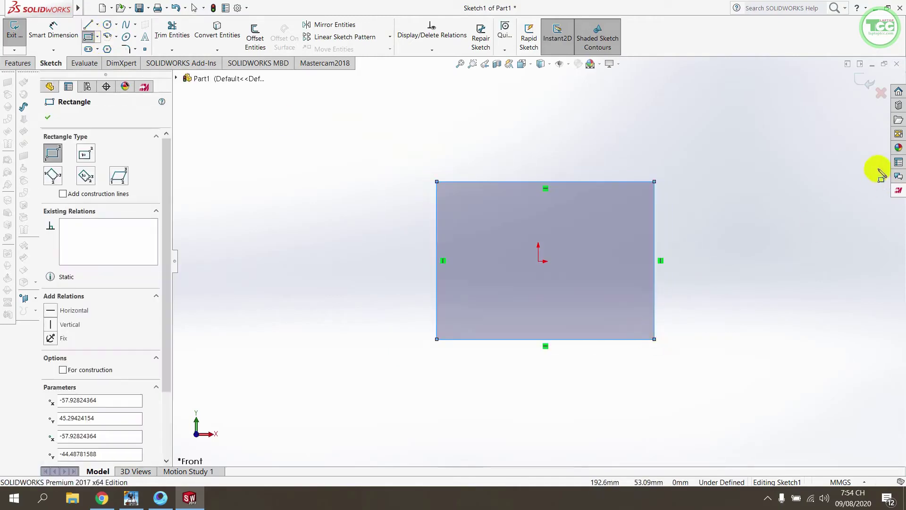
click(866, 82)
Extrude the rectangle about 111 mm into a solid block.
key(e)
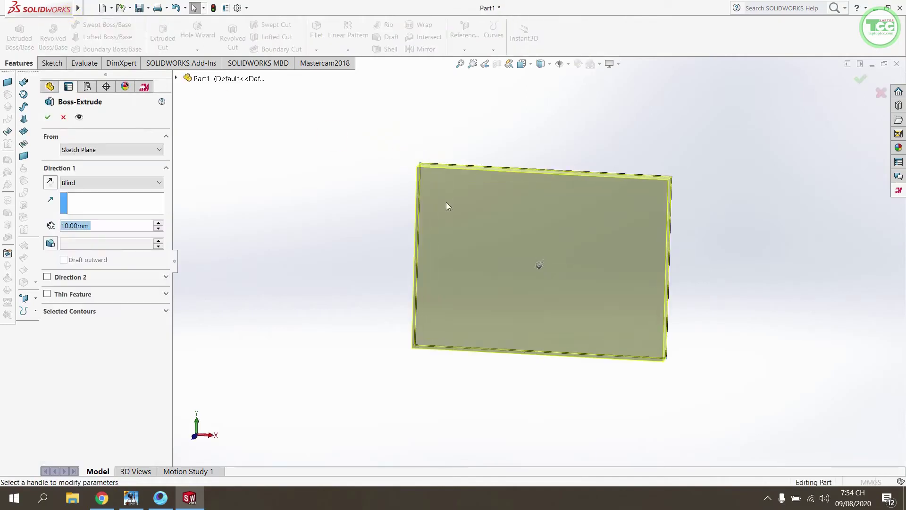
middle_drag(446, 202, 496, 229)
drag(662, 209, 687, 210)
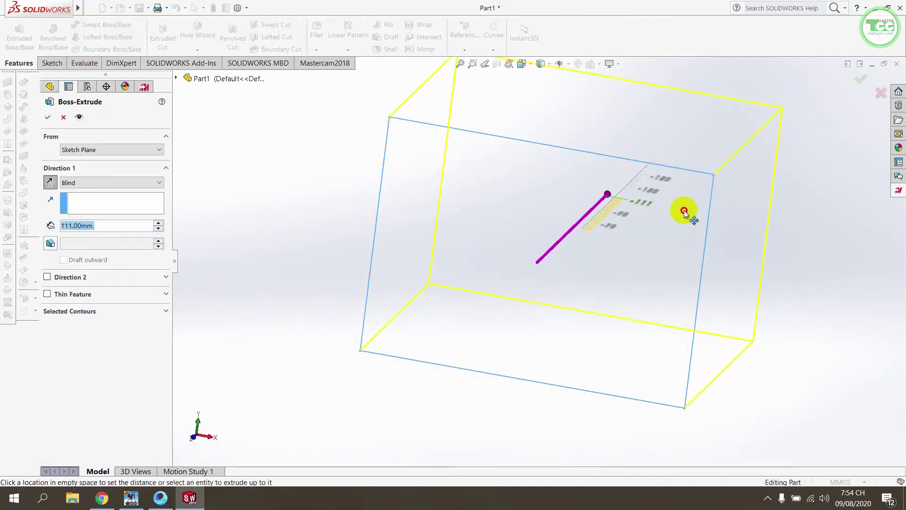
click(859, 79)
Sketch the pocket rectangle on the block's front face.
click(438, 249)
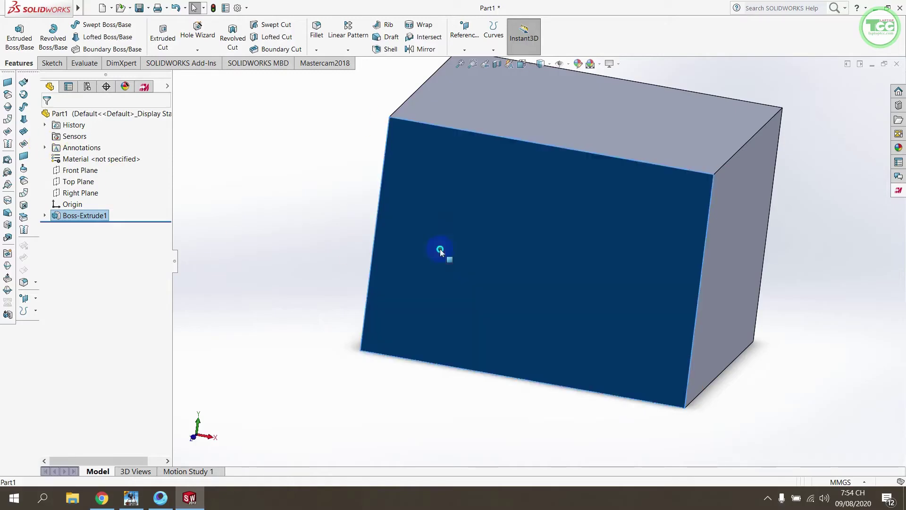
right_click(439, 249)
click(461, 233)
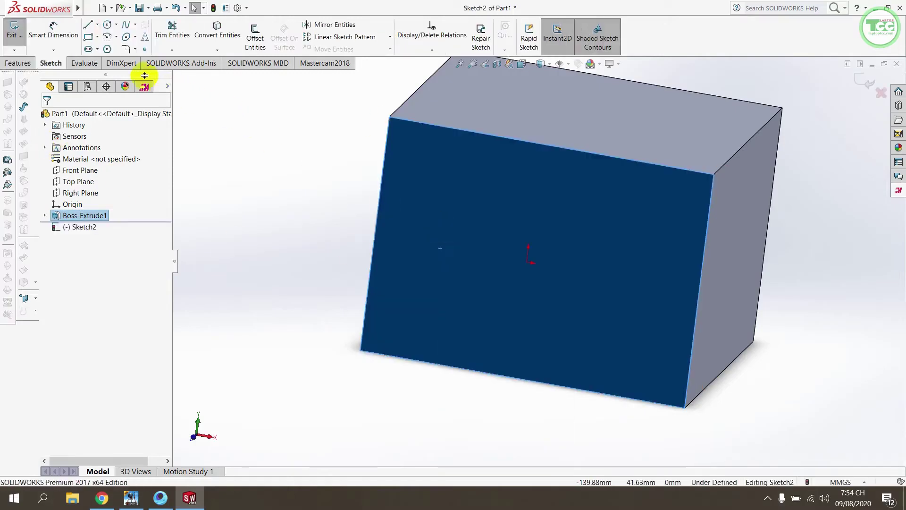
click(89, 37)
click(462, 191)
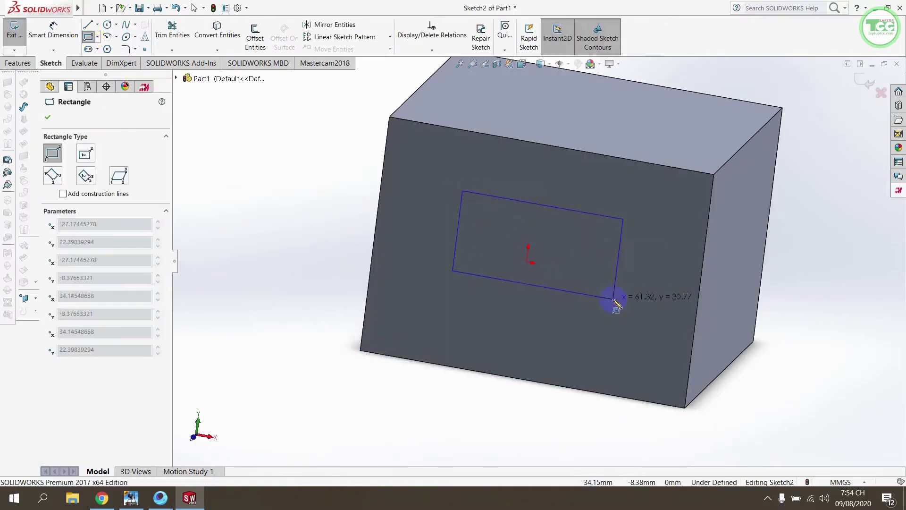
click(623, 326)
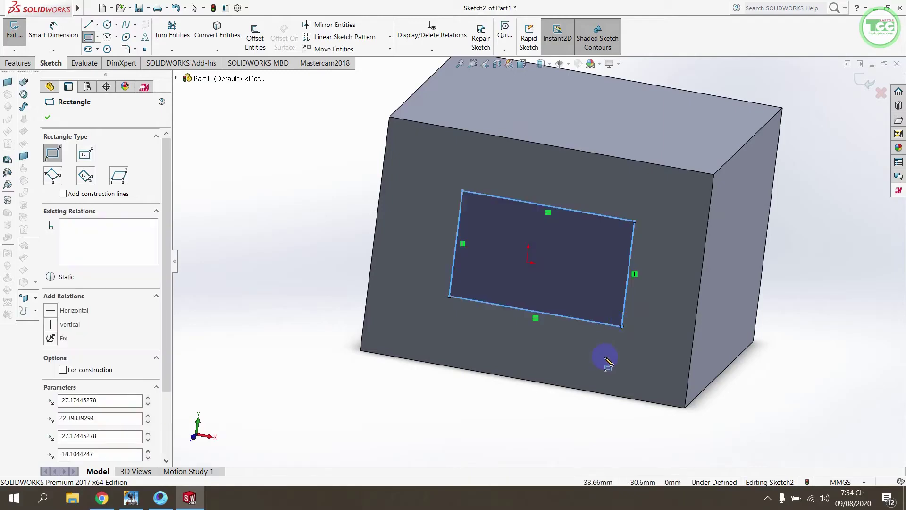
key(Escape)
click(870, 81)
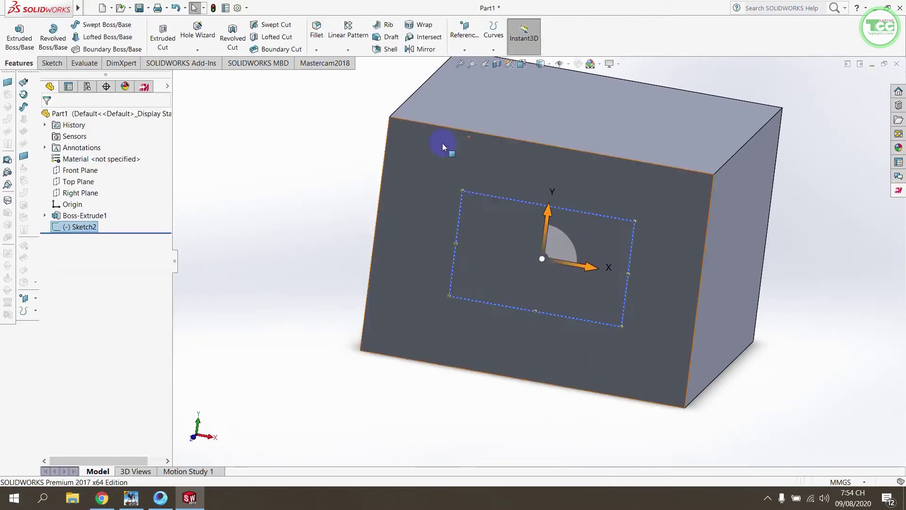
Cut the rectangle 62 mm deep into the block with a 1° draft.
mouse_move(526, 313)
middle_down()
mouse_move(543, 223)
mouse_move(516, 327)
middle_up()
scroll(521, 316, up, 3)
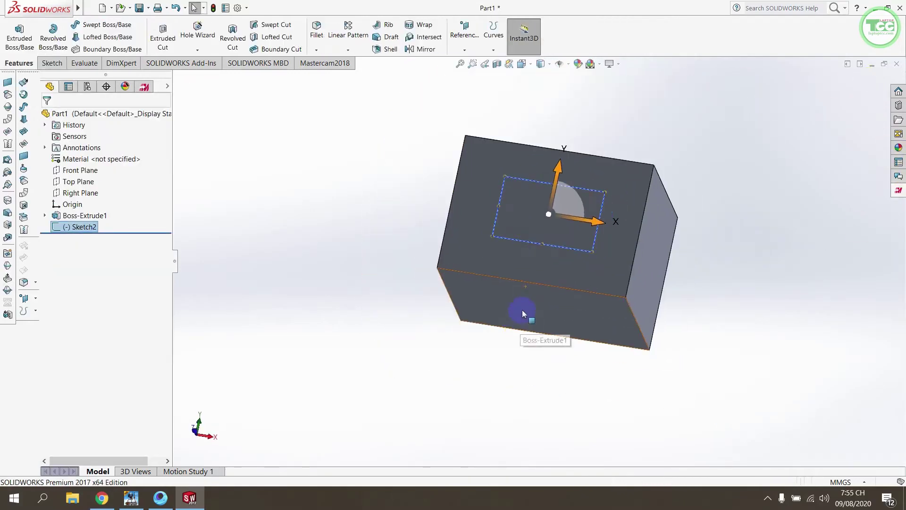
scroll(526, 286, up, 2)
click(162, 35)
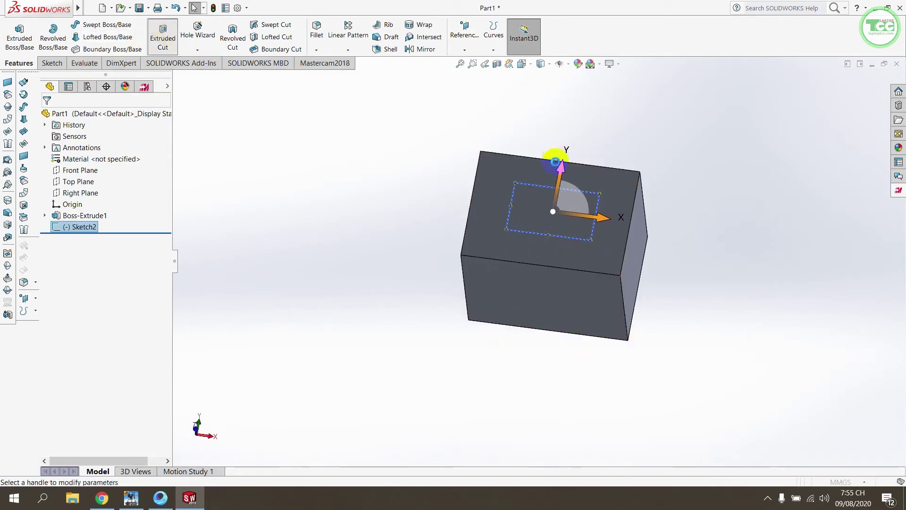
drag(561, 280, 557, 251)
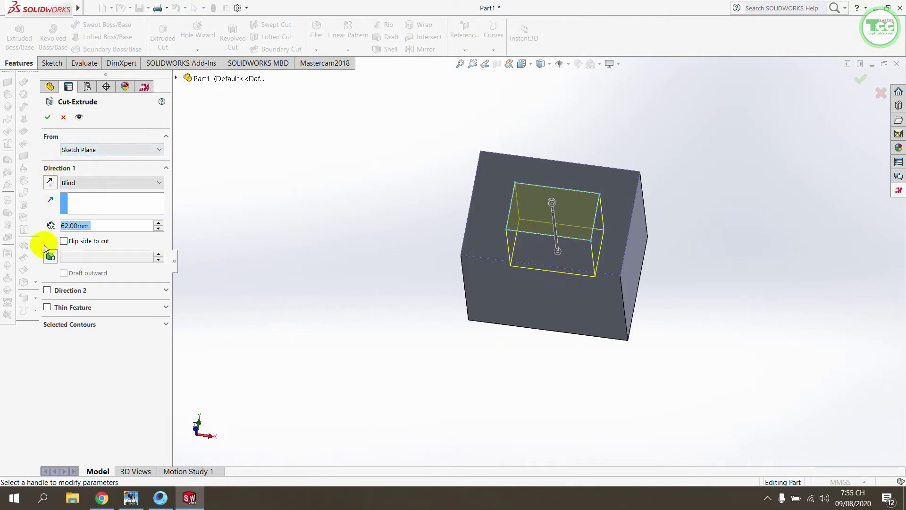
click(50, 256)
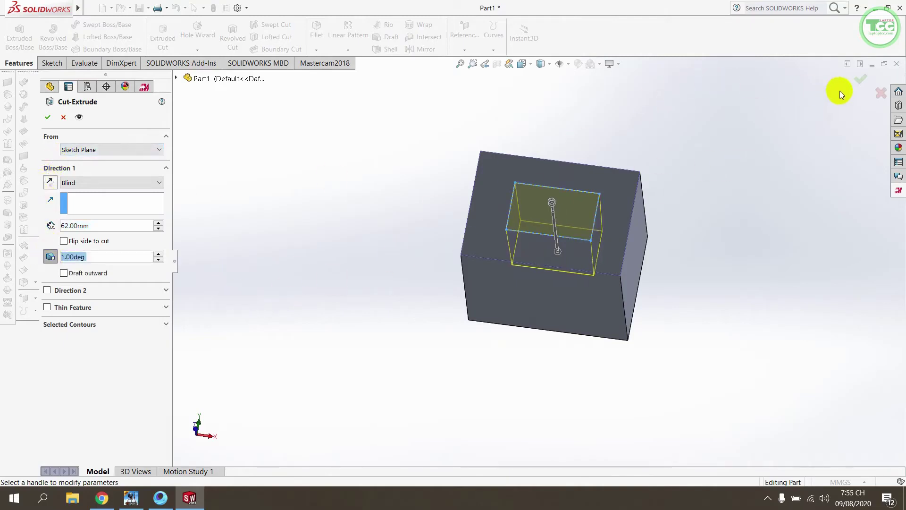
click(860, 79)
mouse_move(609, 250)
middle_down()
mouse_move(578, 242)
mouse_move(576, 272)
middle_up()
Edit Cut-Extrude1, review the draft angle, and reapply the pocket cut.
right_click(78, 228)
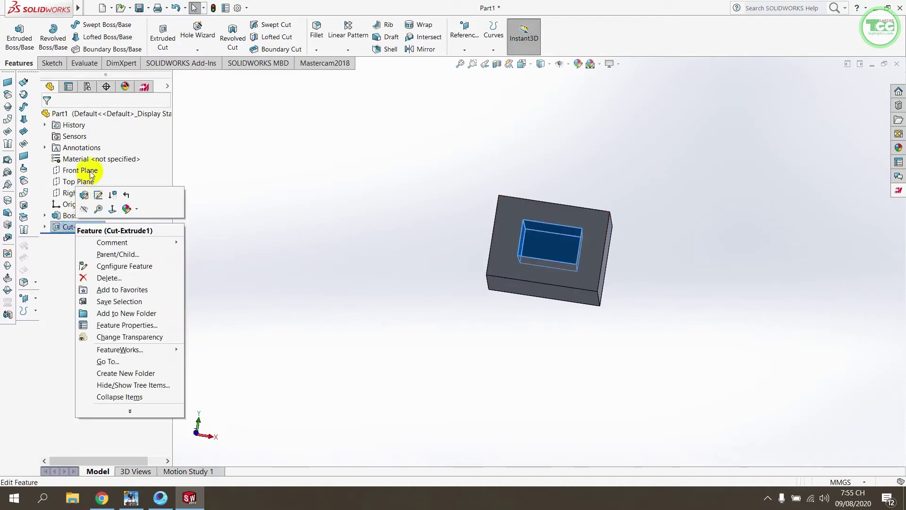
click(85, 196)
scroll(553, 229, down, 3)
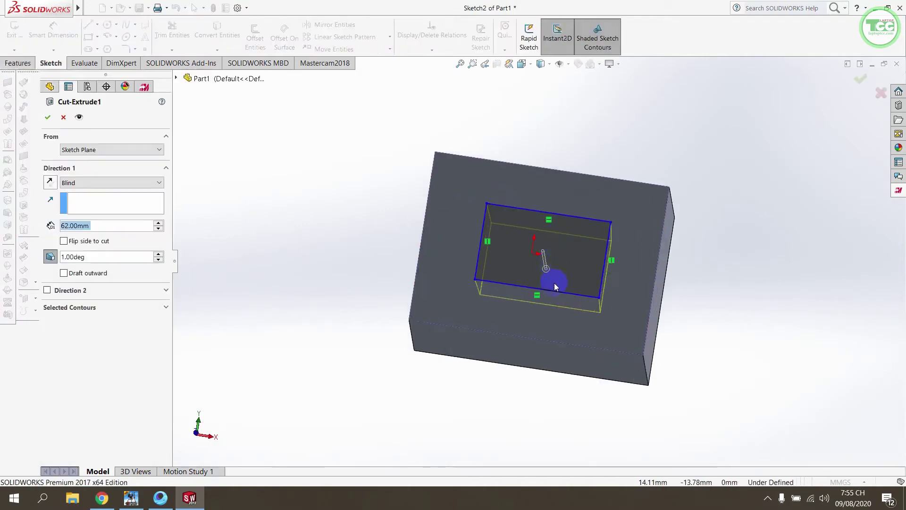
middle_drag(555, 286, 562, 146)
click(151, 260)
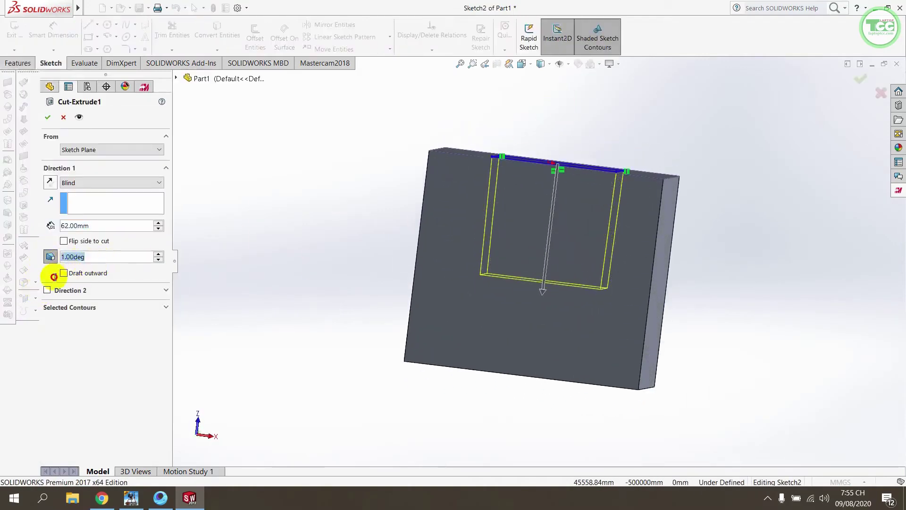
key(Return)
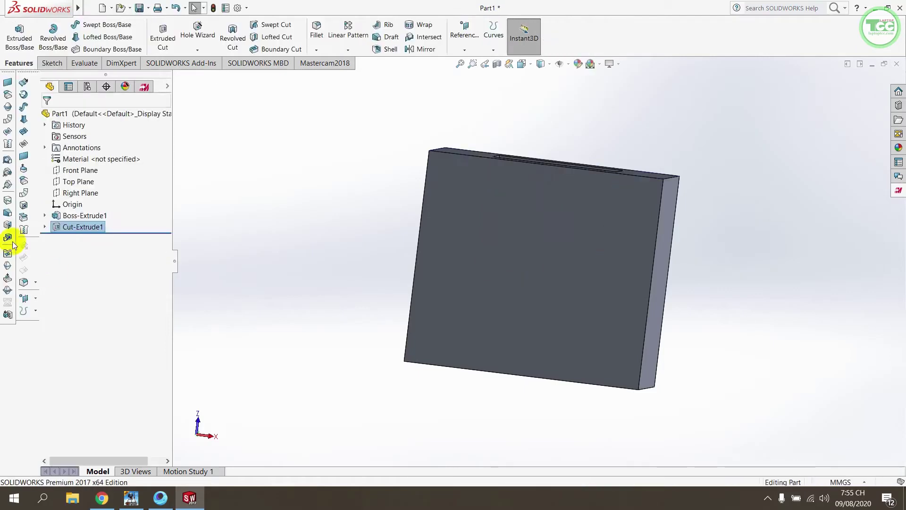
mouse_move(674, 250)
middle_down()
mouse_move(627, 437)
mouse_move(592, 235)
mouse_move(513, 106)
middle_up()
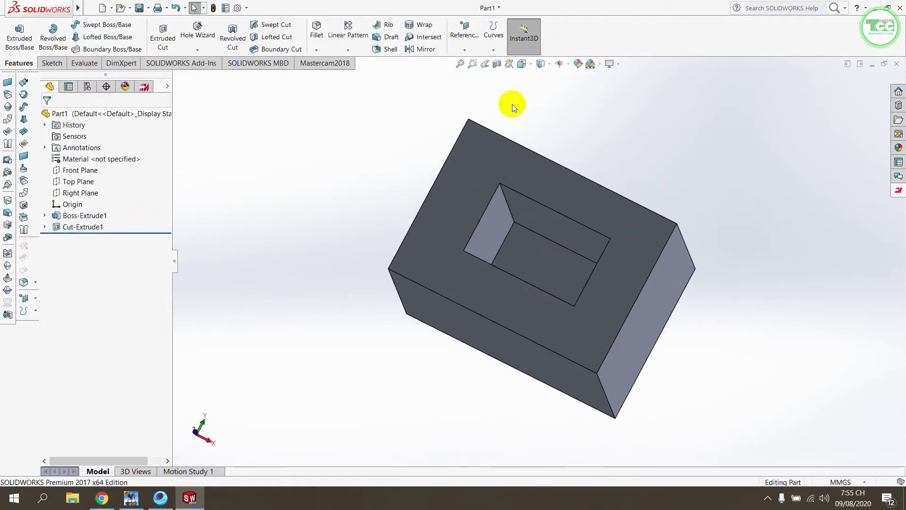
Fillet the pocket's bottom face and rim edges with a 10 mm radius.
click(316, 29)
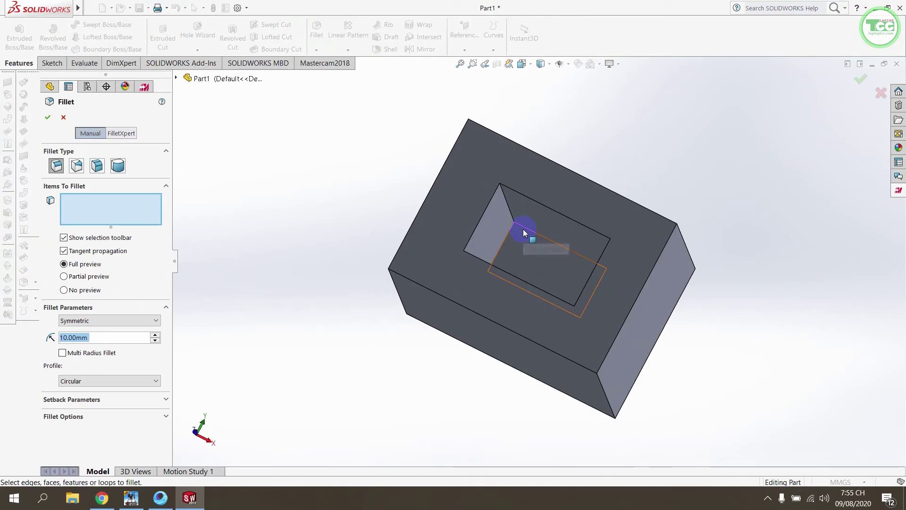
click(521, 256)
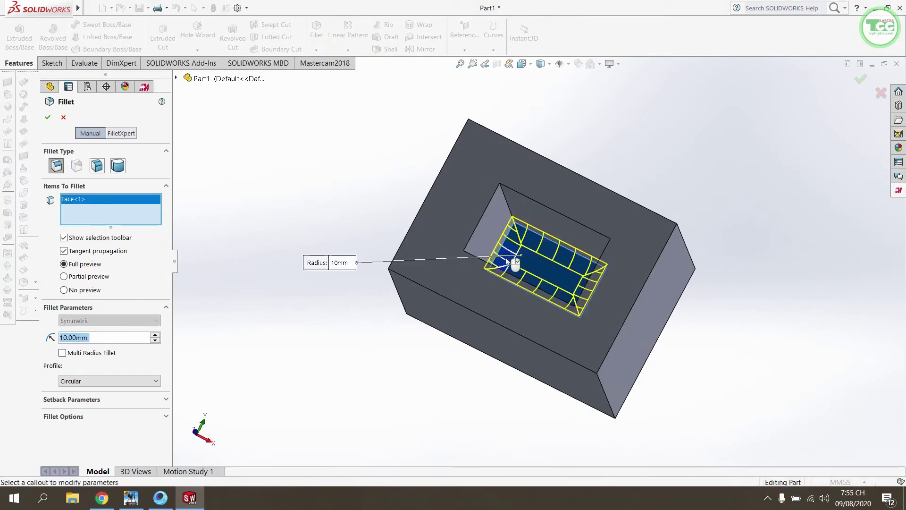
click(515, 217)
mouse_move(515, 217)
middle_down()
mouse_move(629, 286)
mouse_move(584, 338)
mouse_move(539, 310)
middle_up()
click(637, 265)
click(589, 318)
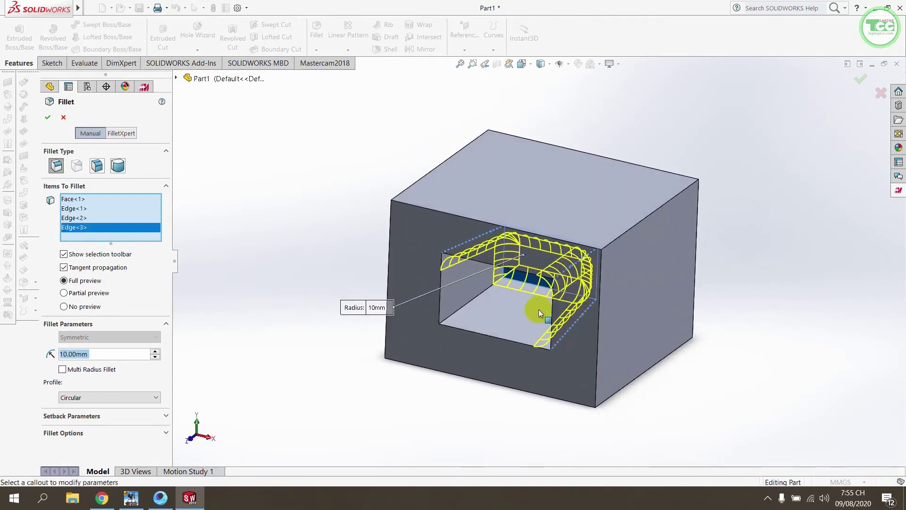
click(486, 291)
click(860, 79)
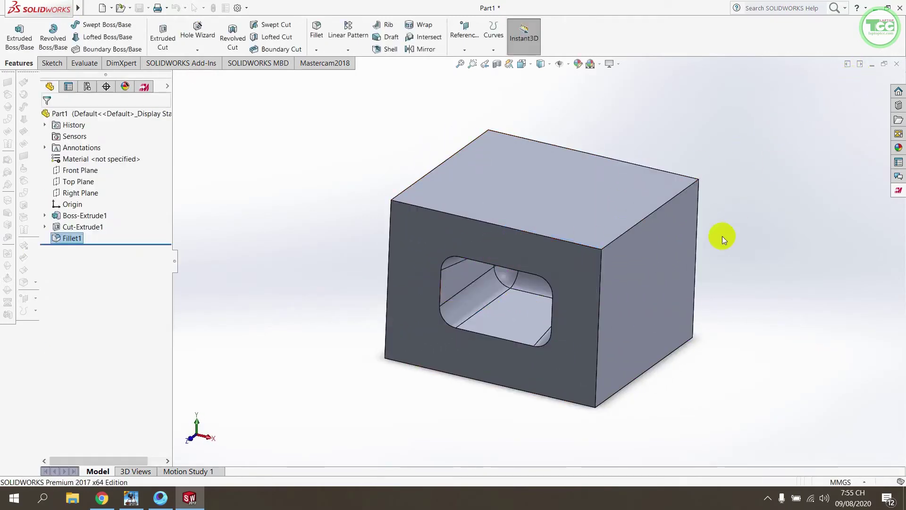
Orbit the part and switch to the front view to inspect the filleted pocket.
middle_drag(537, 316, 592, 178)
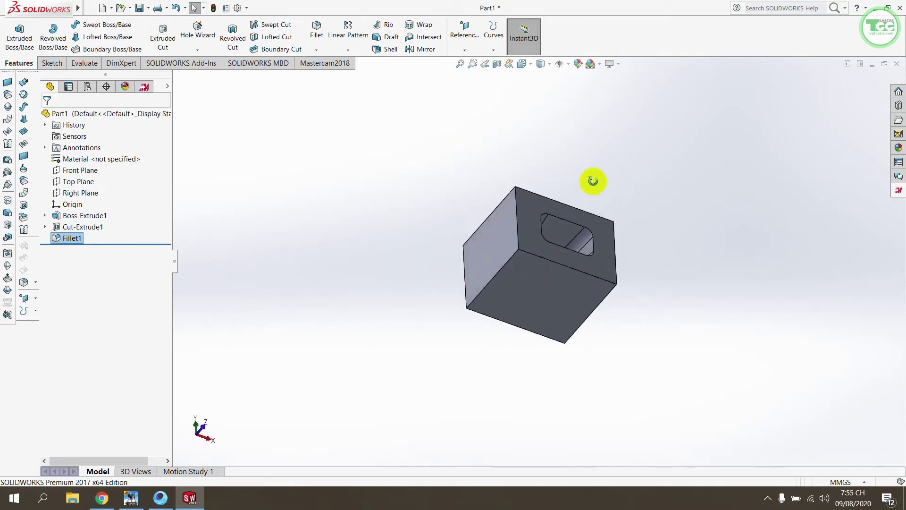
key(space)
click(595, 222)
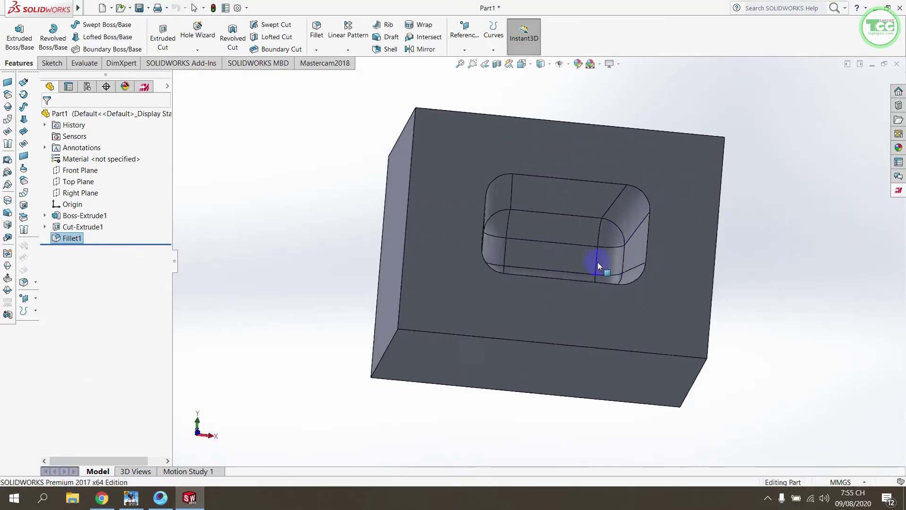
scroll(568, 245, up, 2)
scroll(522, 265, down, 2)
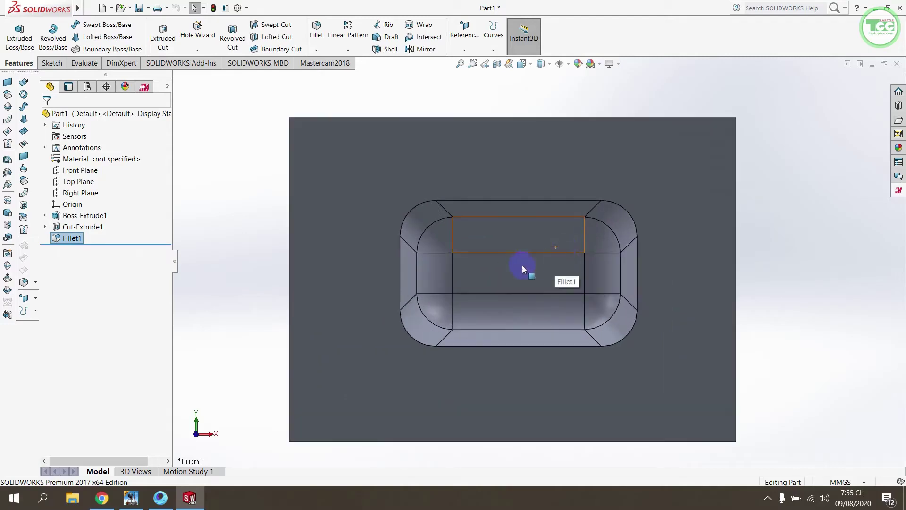
scroll(440, 263, up, 2)
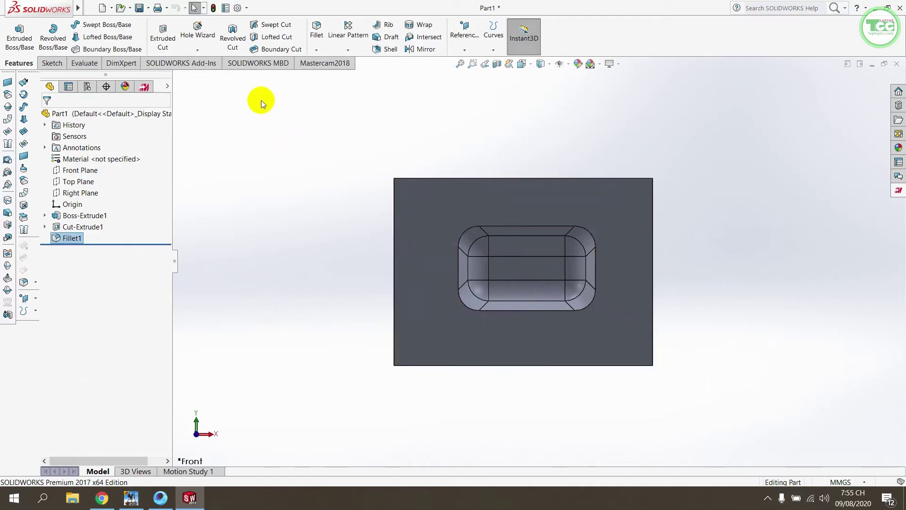
Open the Mastercam Plane Manager and start a new plane named mp gc1.
click(325, 62)
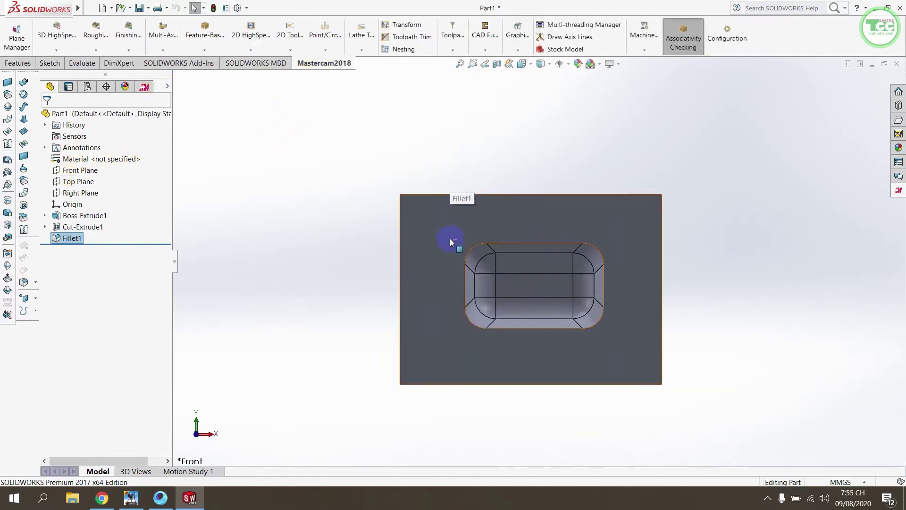
click(144, 87)
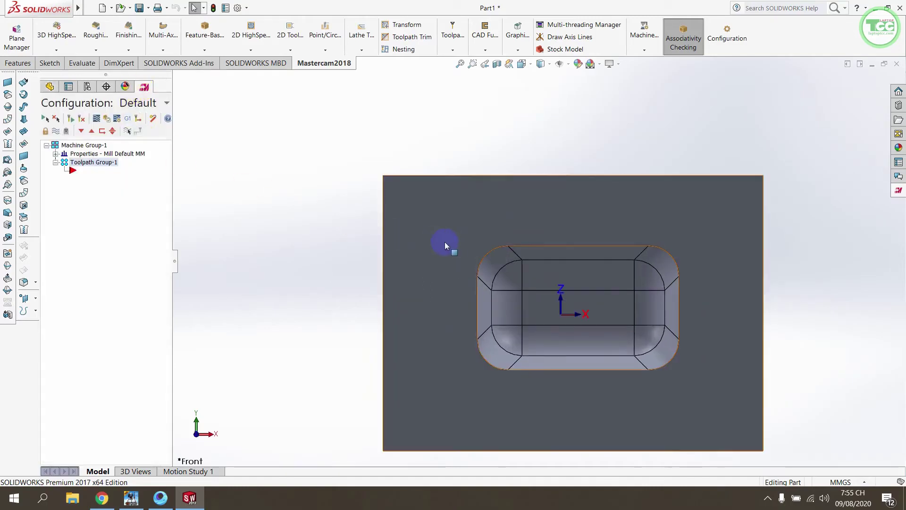
scroll(683, 323, up, 1)
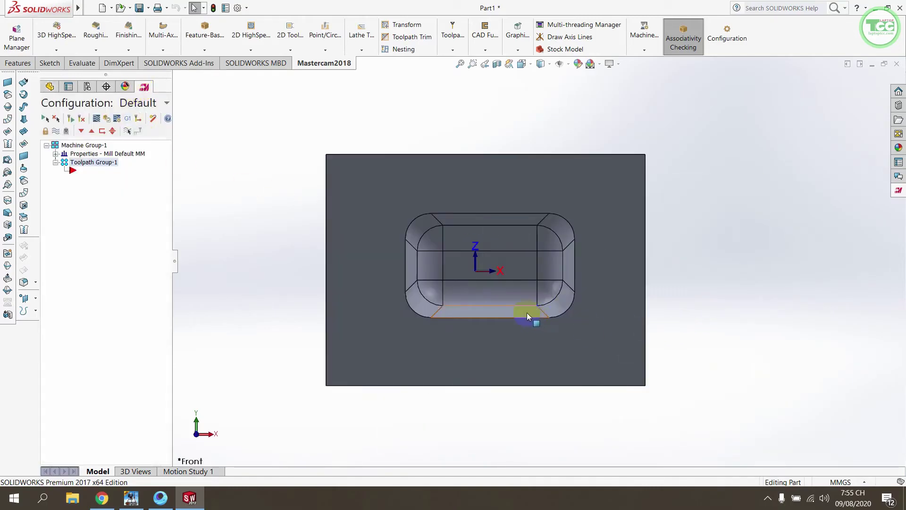
click(17, 36)
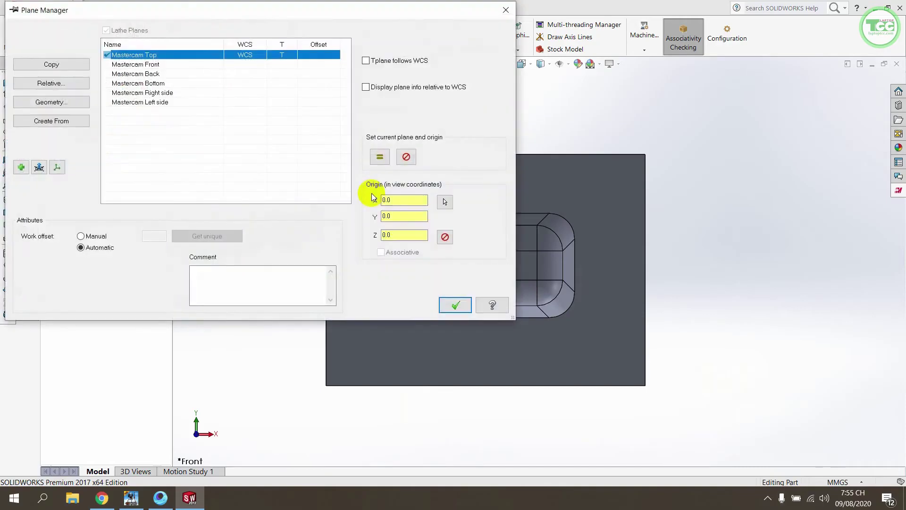
click(51, 102)
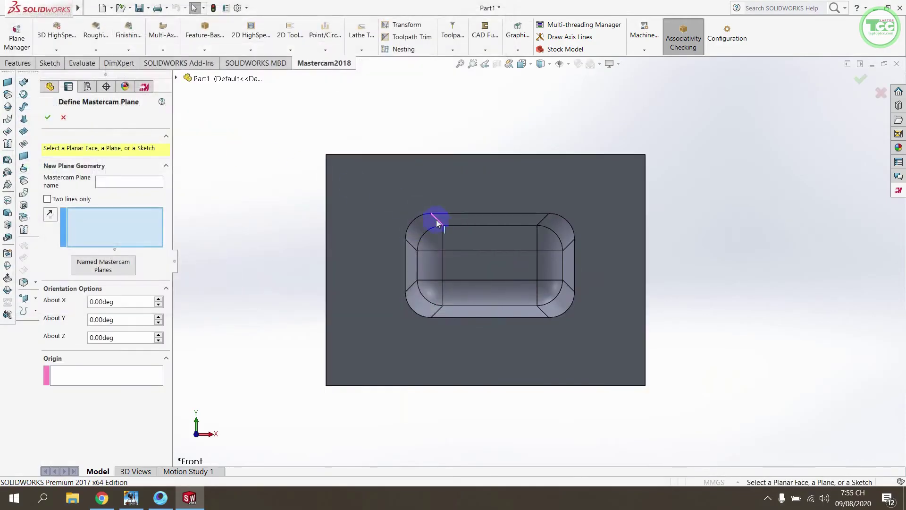
click(131, 183)
text(mp gc1)
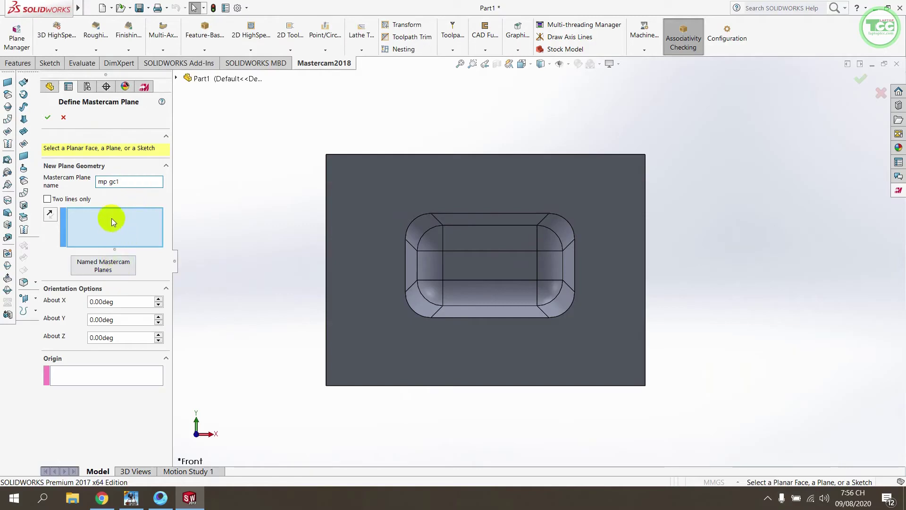
Define mp gc1 on the block's top face with its origin at the top-left corner.
click(481, 184)
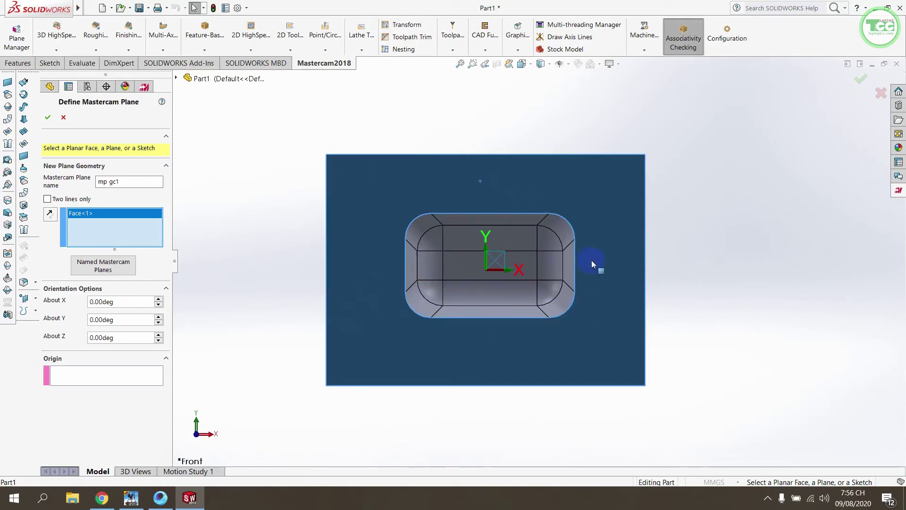
click(105, 376)
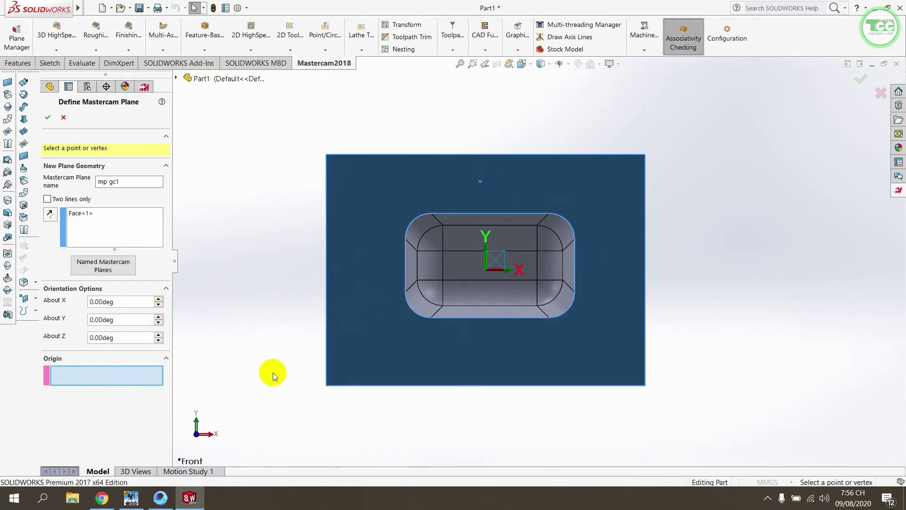
click(327, 155)
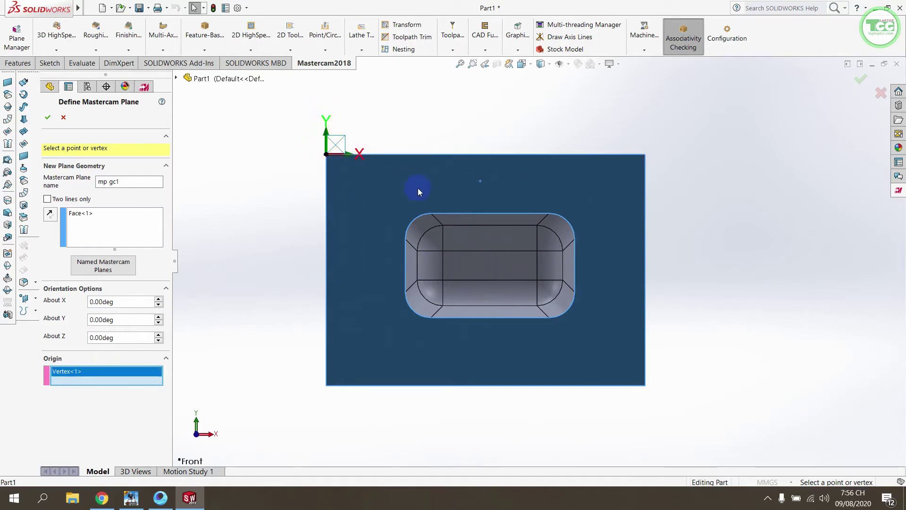
click(47, 117)
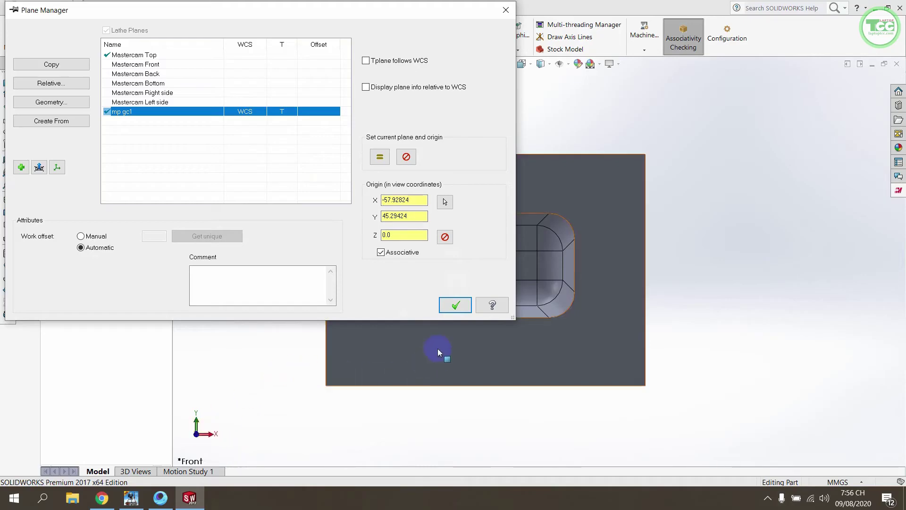
click(457, 304)
mouse_move(508, 277)
middle_down()
mouse_move(520, 318)
mouse_move(532, 198)
mouse_move(488, 282)
middle_up()
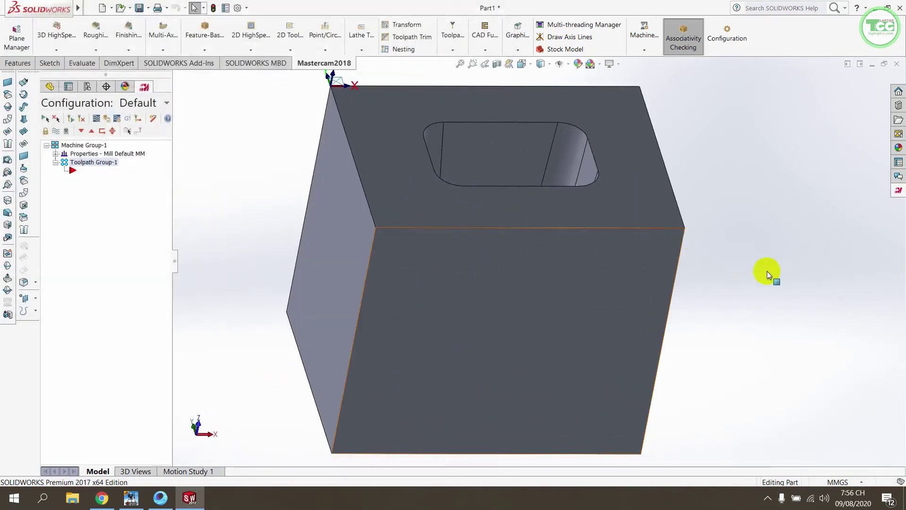
Start a Roughing Pocket toolpath with the filleted body as the machining surface.
mouse_move(658, 282)
middle_down()
mouse_move(558, 300)
mouse_move(494, 239)
mouse_move(509, 243)
mouse_move(445, 307)
mouse_move(493, 308)
mouse_move(526, 233)
mouse_move(482, 274)
middle_up()
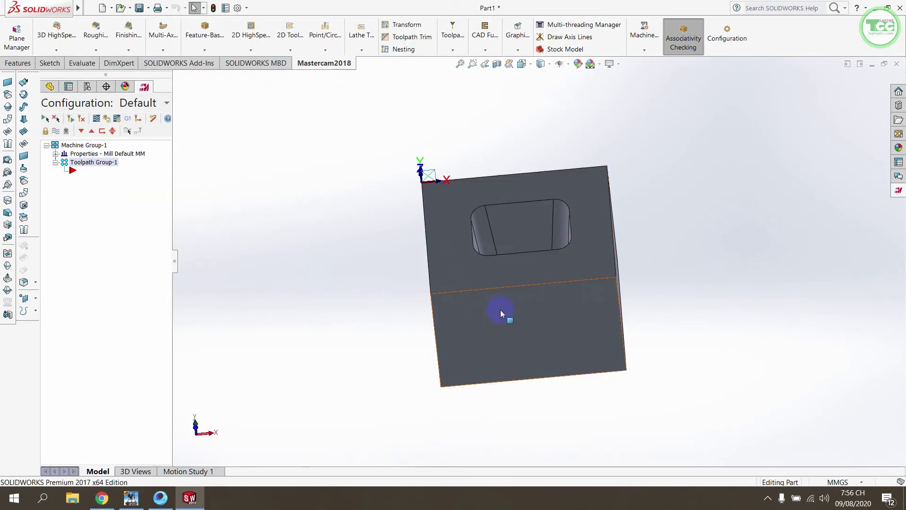
scroll(529, 232, down, 3)
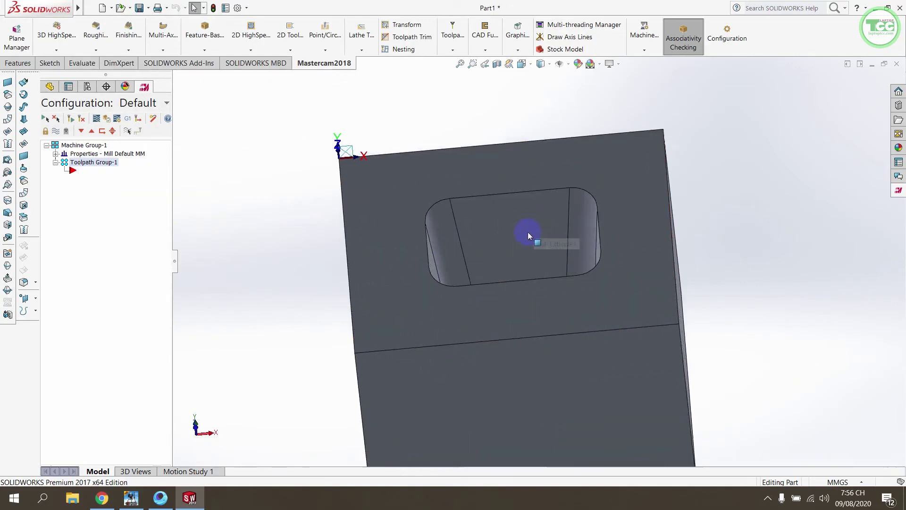
scroll(452, 187, up, 2)
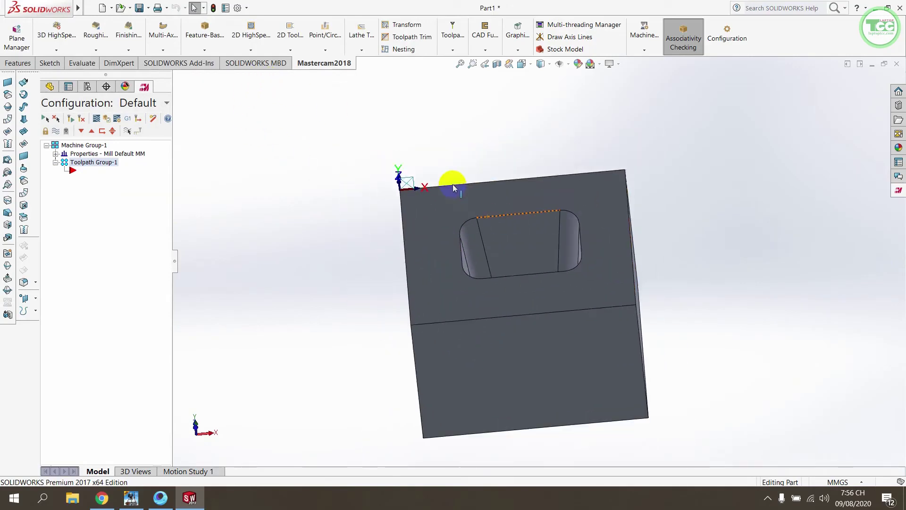
click(100, 43)
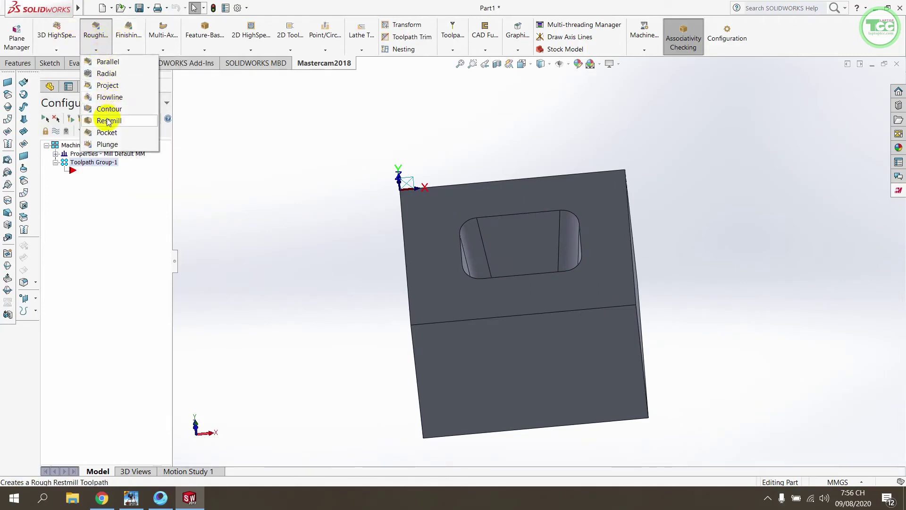
click(108, 132)
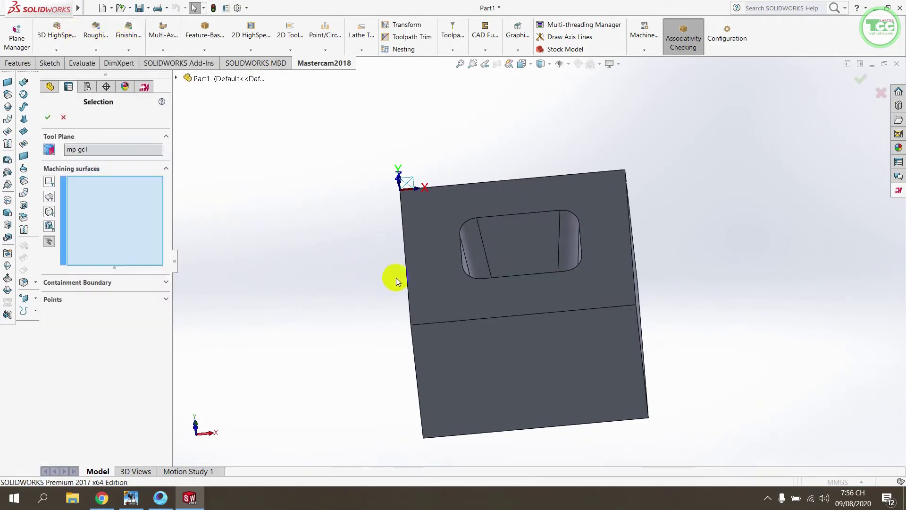
click(51, 214)
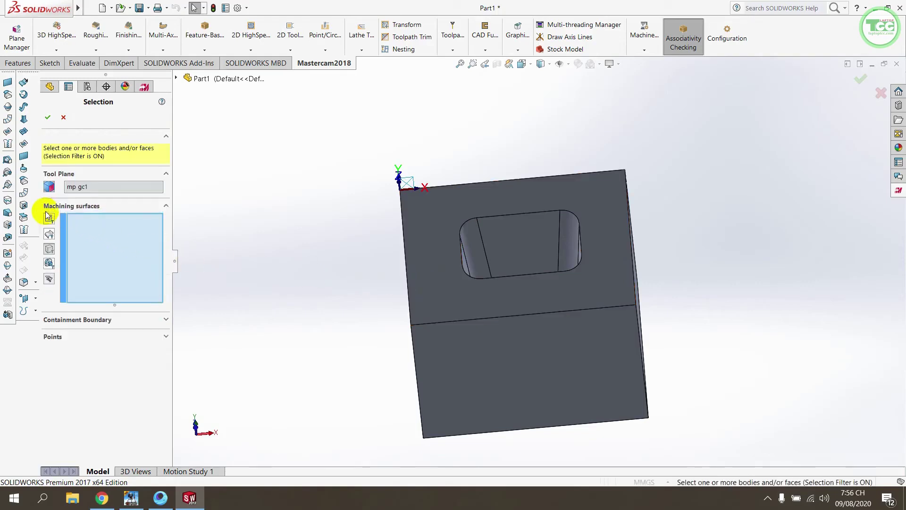
click(537, 290)
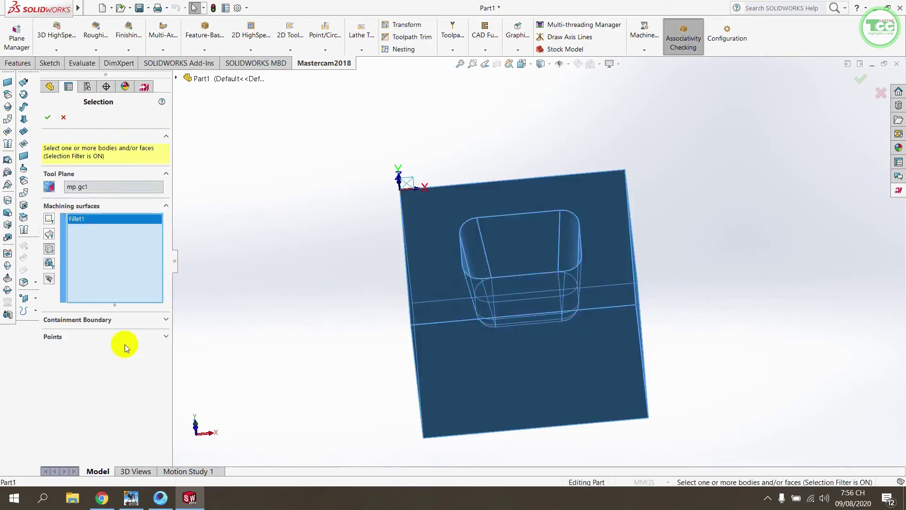
Pick a block face as the containment boundary and confirm the geometry selections.
click(66, 323)
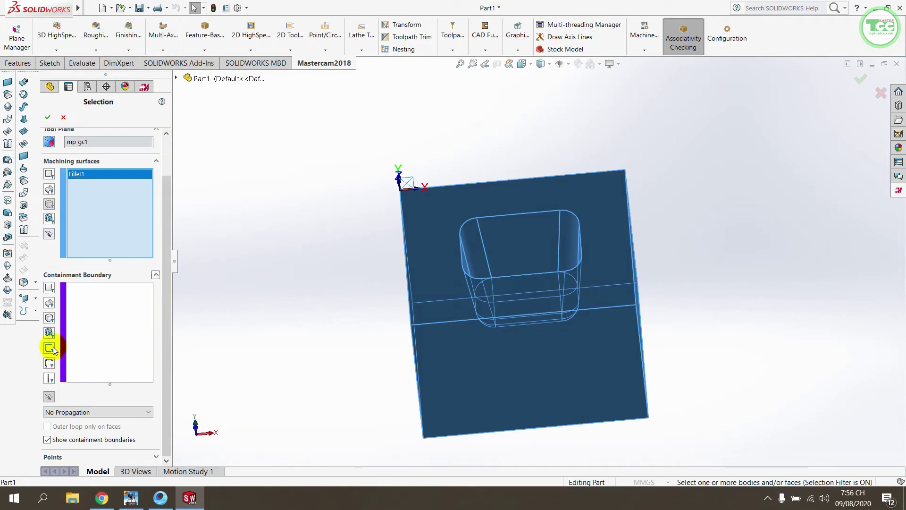
click(76, 300)
middle_drag(449, 346, 501, 154)
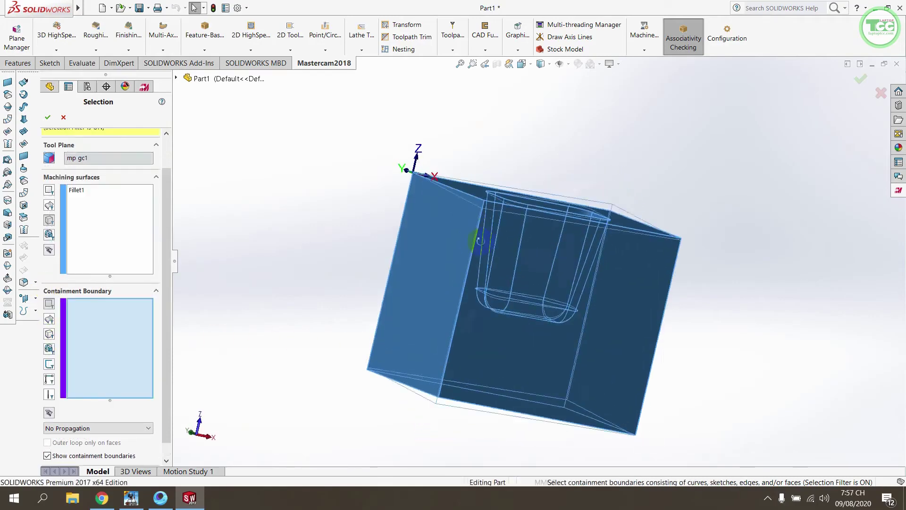
click(486, 381)
mouse_move(486, 380)
middle_down()
mouse_move(479, 450)
mouse_move(445, 381)
middle_up()
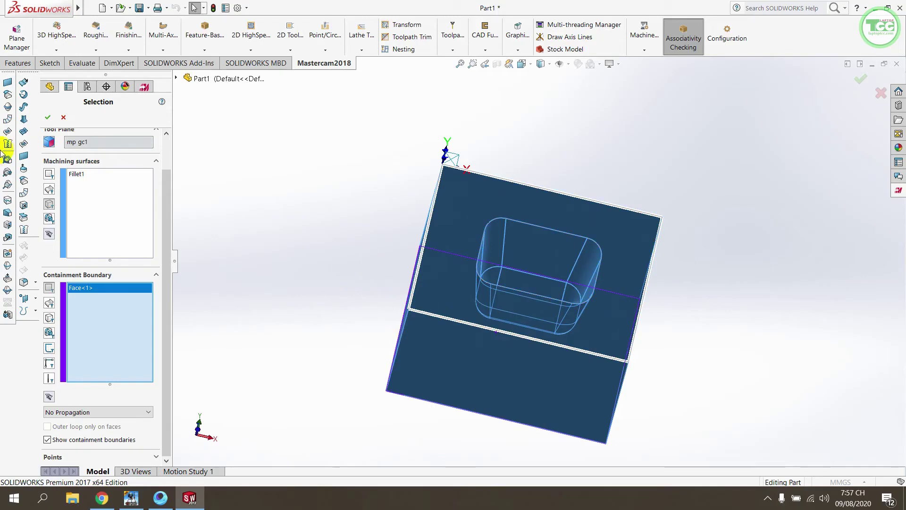
middle_drag(583, 334, 587, 312)
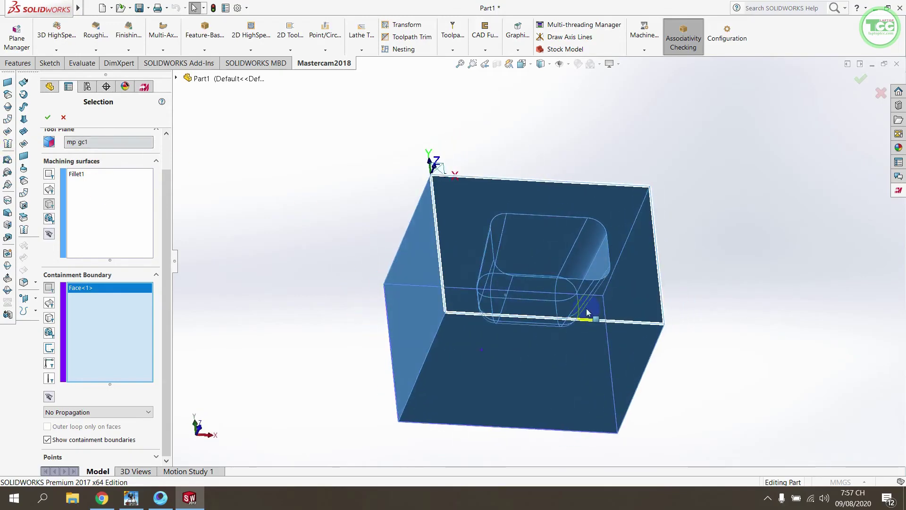
click(47, 117)
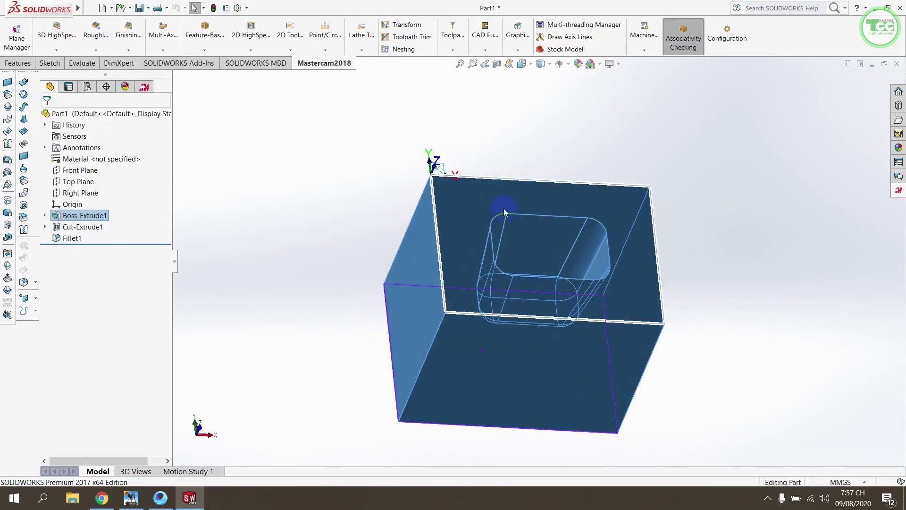
Create a 10 Flat Endmill with feed 1000, plunge 100, and spindle speed 1400.
right_click(327, 152)
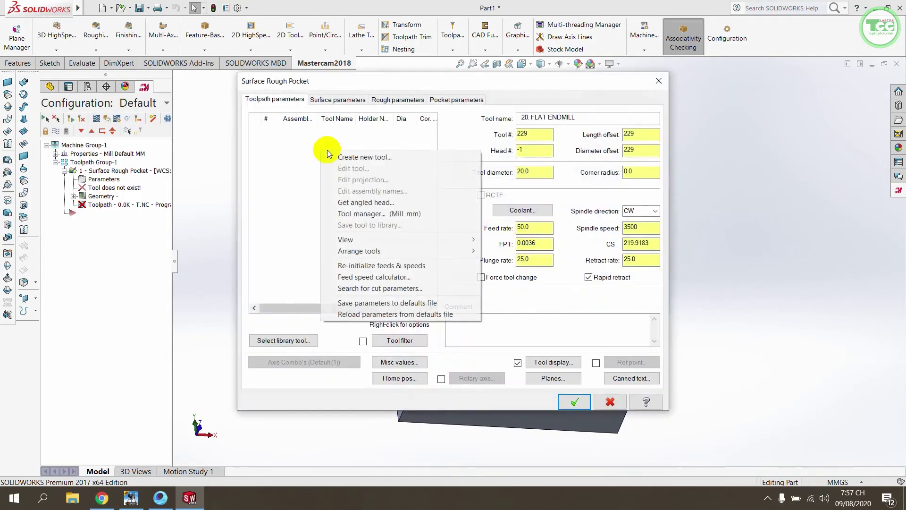
click(360, 157)
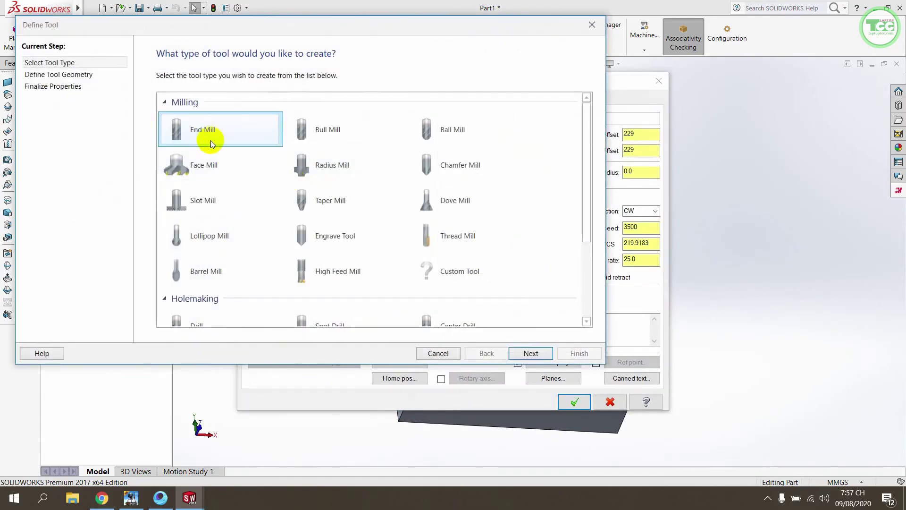
double_click(205, 135)
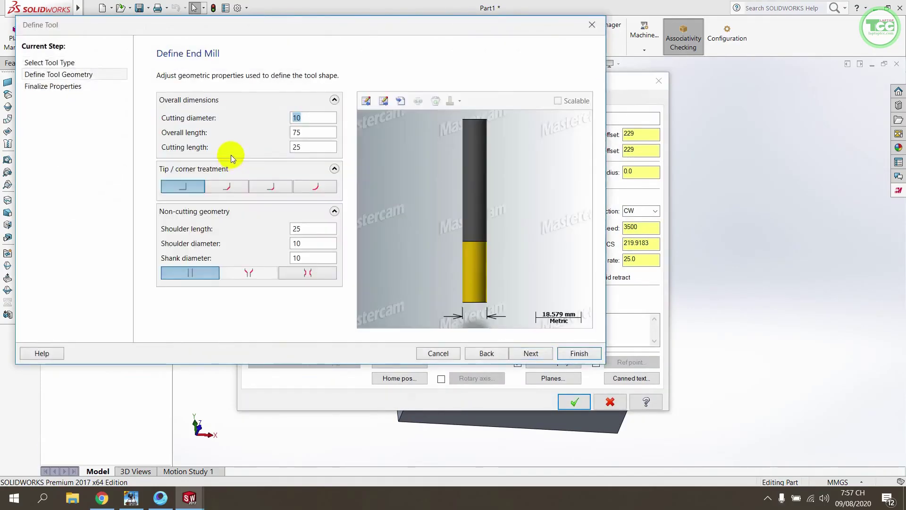
click(576, 353)
text(1000)
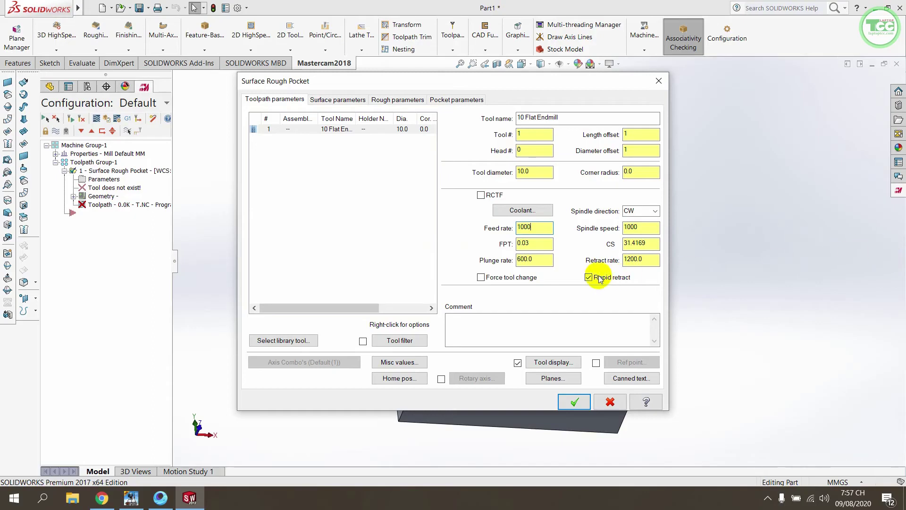
click(533, 259)
text(100)
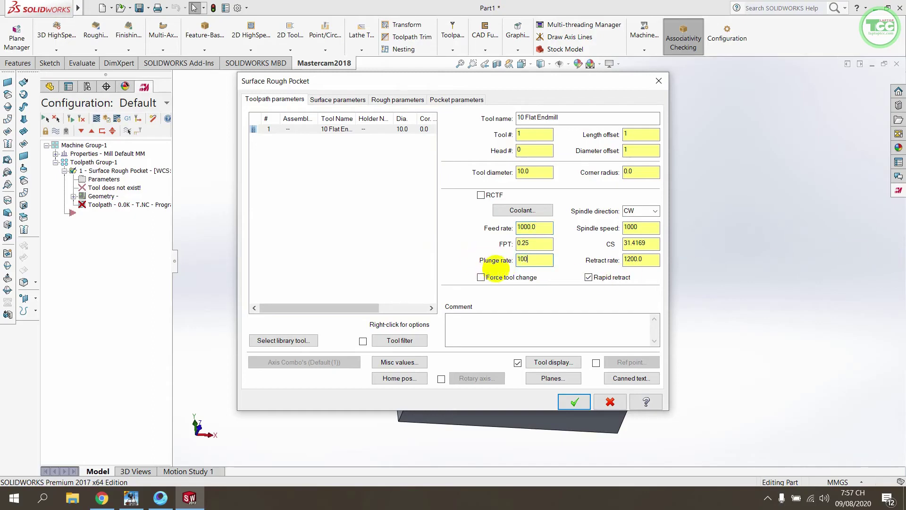
click(637, 227)
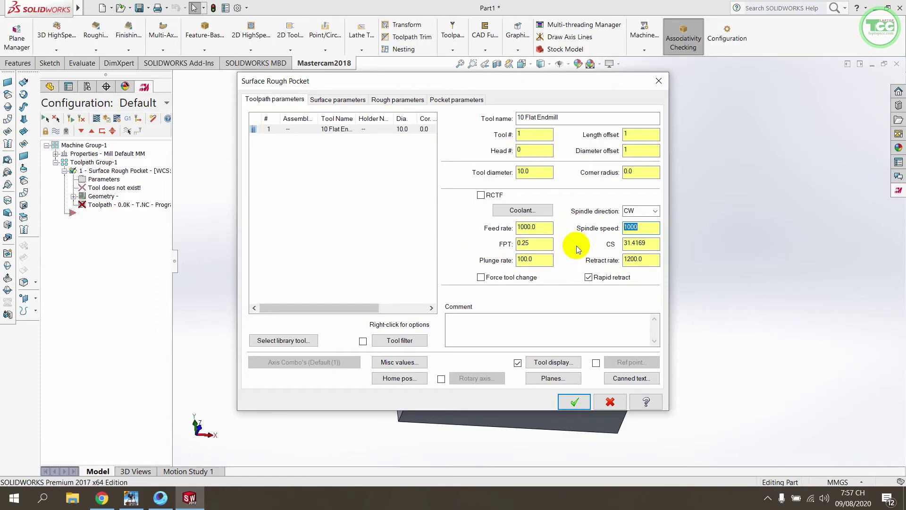
text(14)
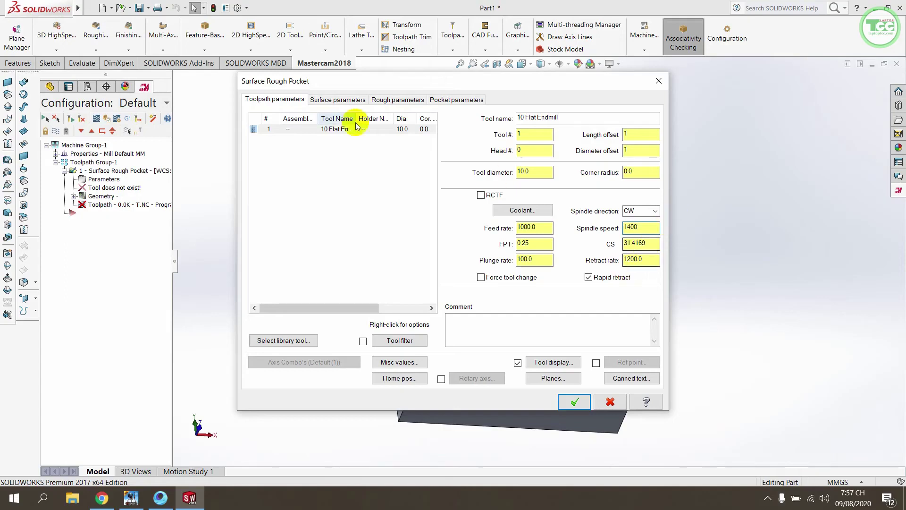
In Surface parameters, make retract 25.0 absolute, set feed plane 2.0, select drive stock value.
click(323, 98)
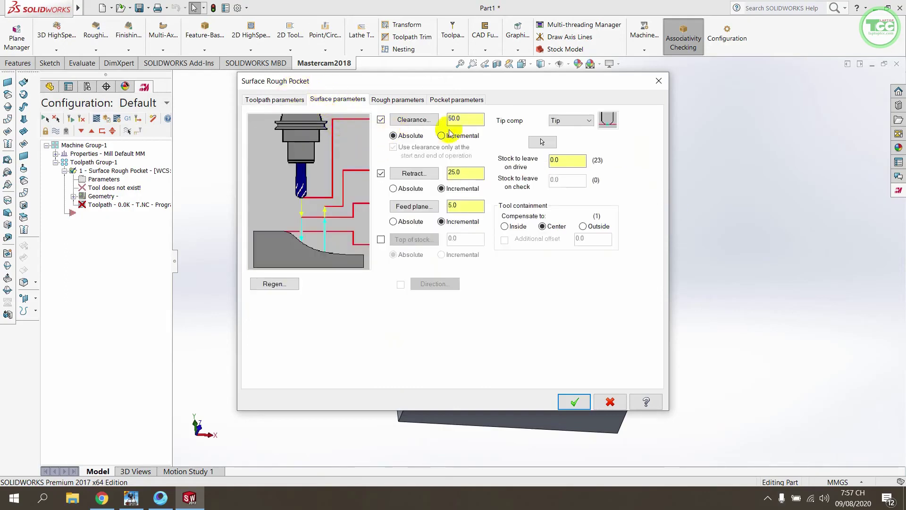
click(420, 191)
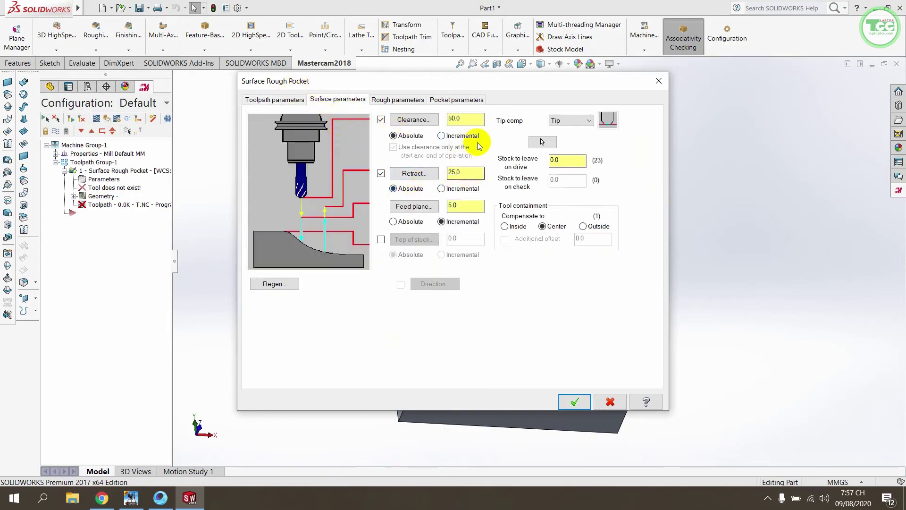
double_click(460, 118)
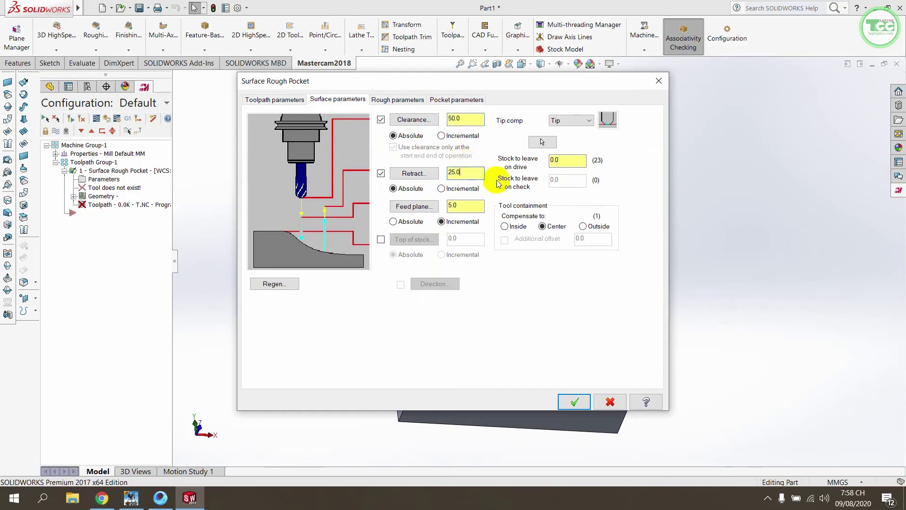
click(472, 172)
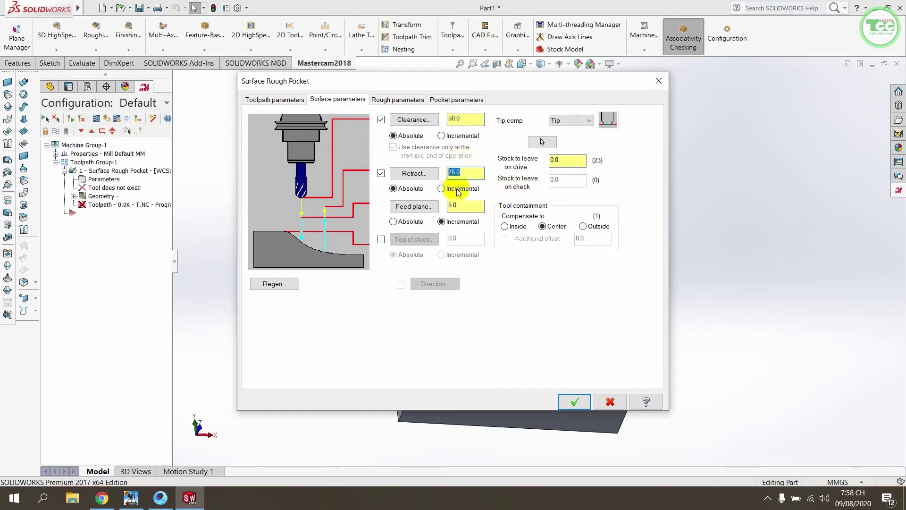
double_click(451, 173)
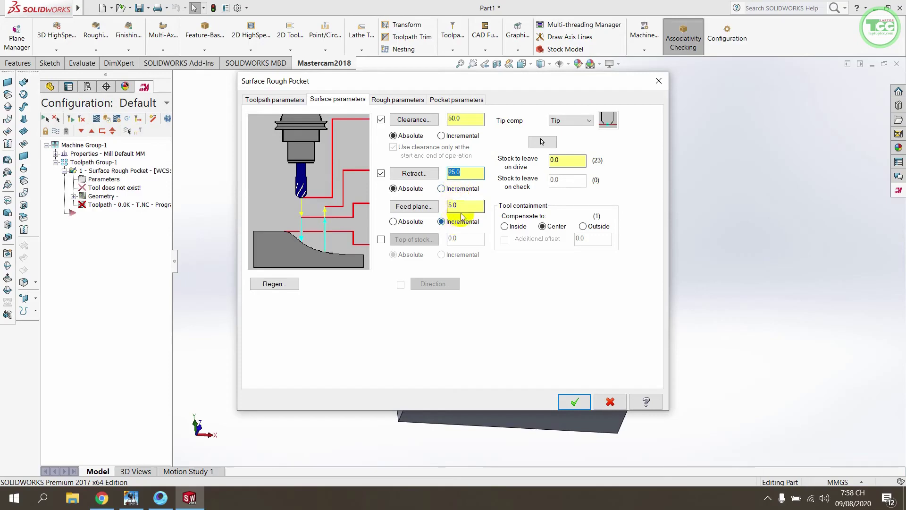
key(Tab)
key(Tab)
key(Tab)
text(2)
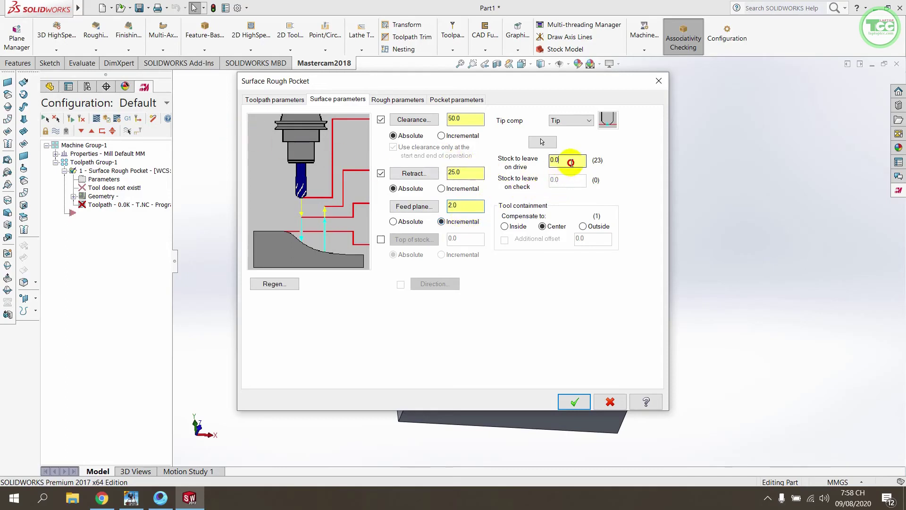
drag(571, 162, 523, 172)
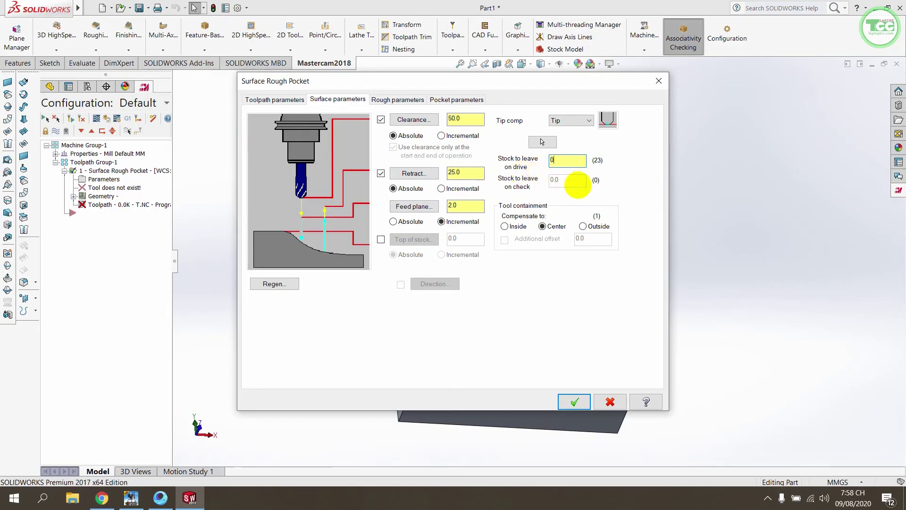
Leave 0.1 stock on drive, set 0.5 maximum stepdown, and enable helix entry.
text(0.1)
click(419, 100)
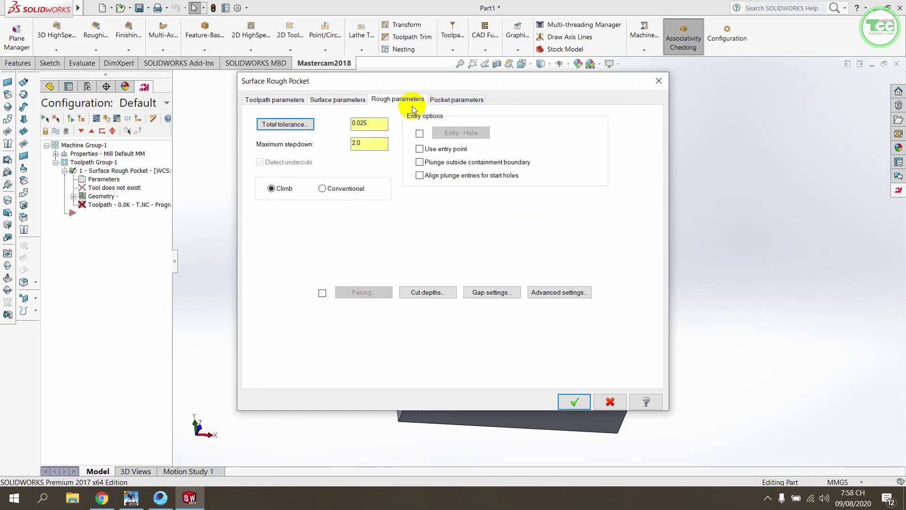
drag(375, 144, 307, 144)
text(0.5)
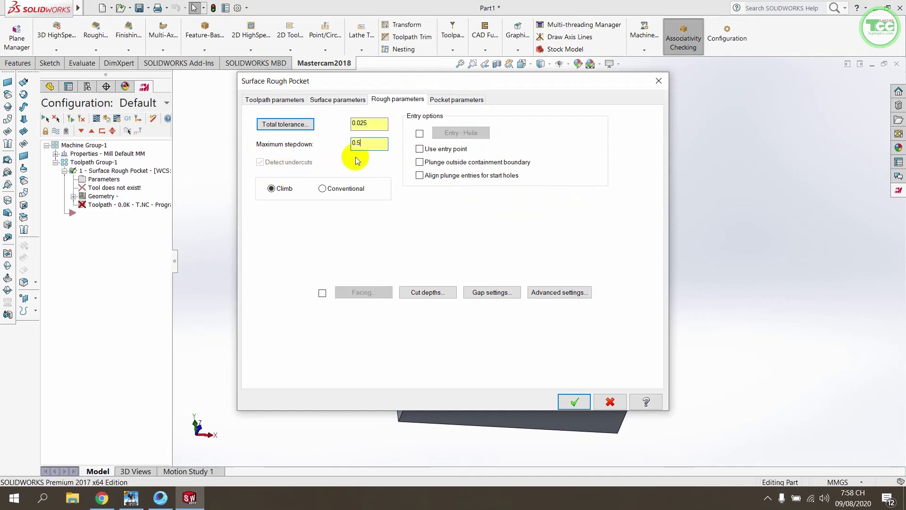
click(419, 133)
click(461, 133)
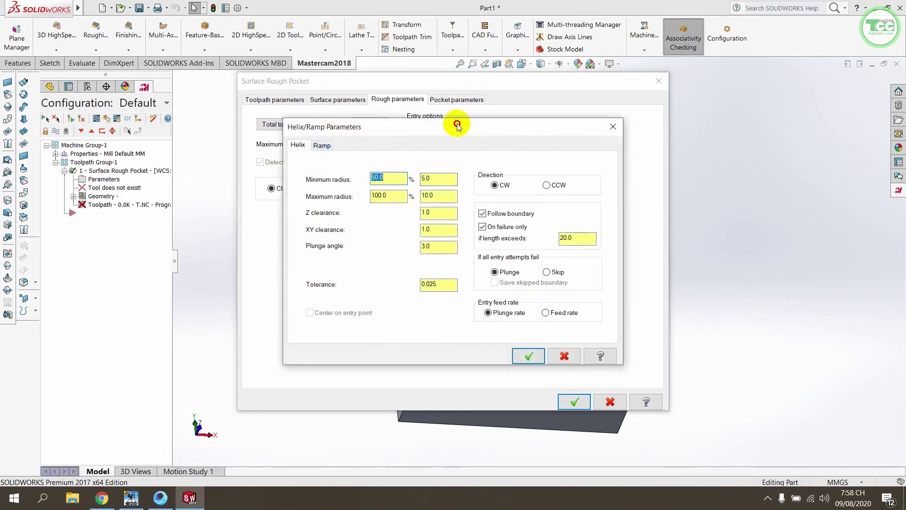
drag(456, 124, 591, 112)
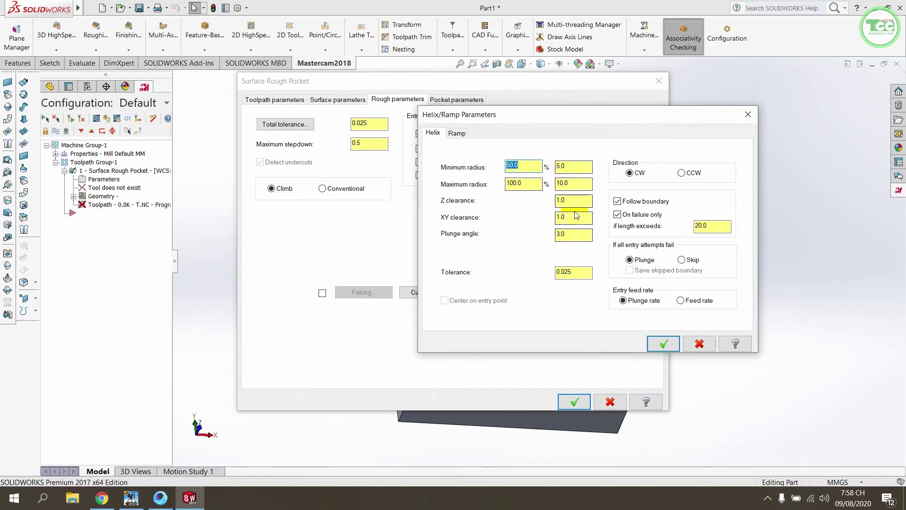
click(458, 134)
click(433, 133)
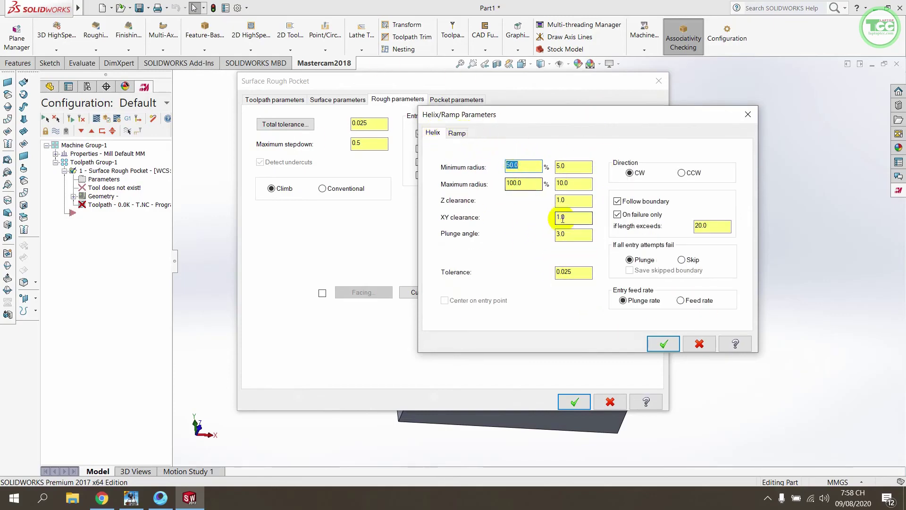
click(666, 340)
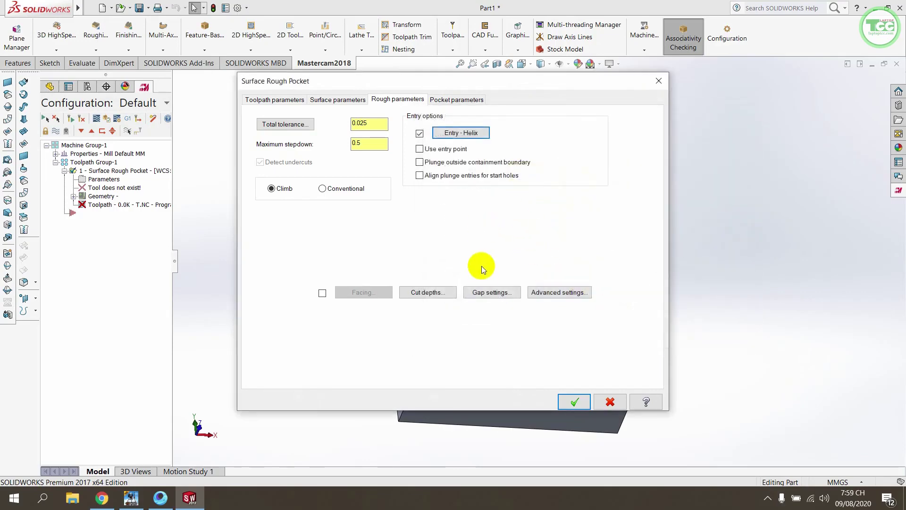
Turn off finish passes, set High Speed tangent ramp by length, and accept.
click(457, 99)
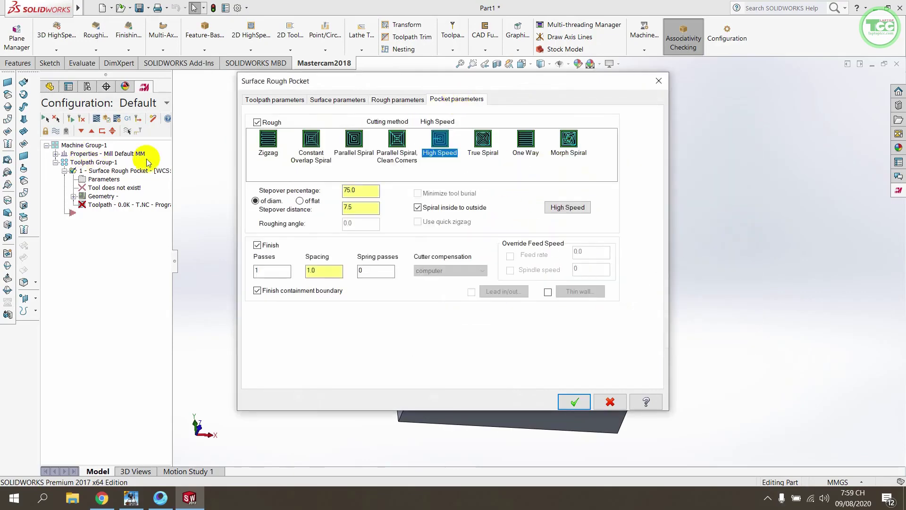
click(267, 246)
click(567, 207)
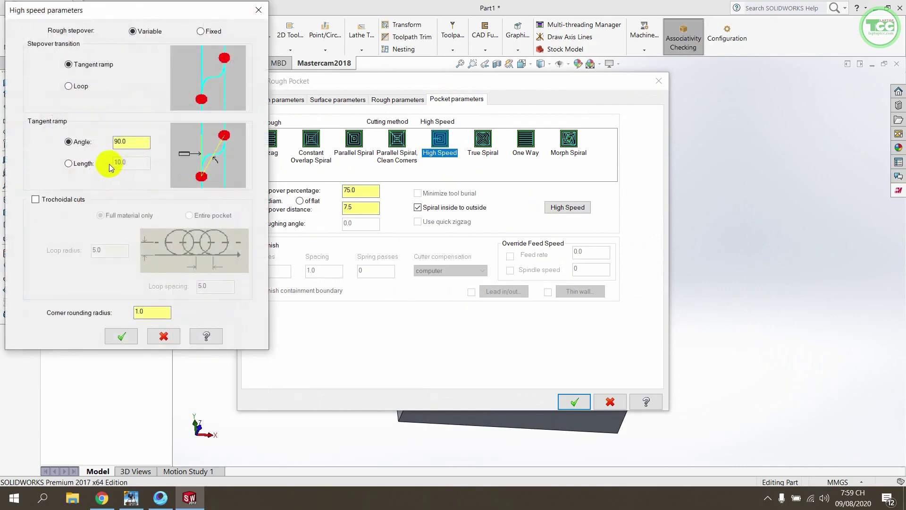
click(109, 164)
click(122, 337)
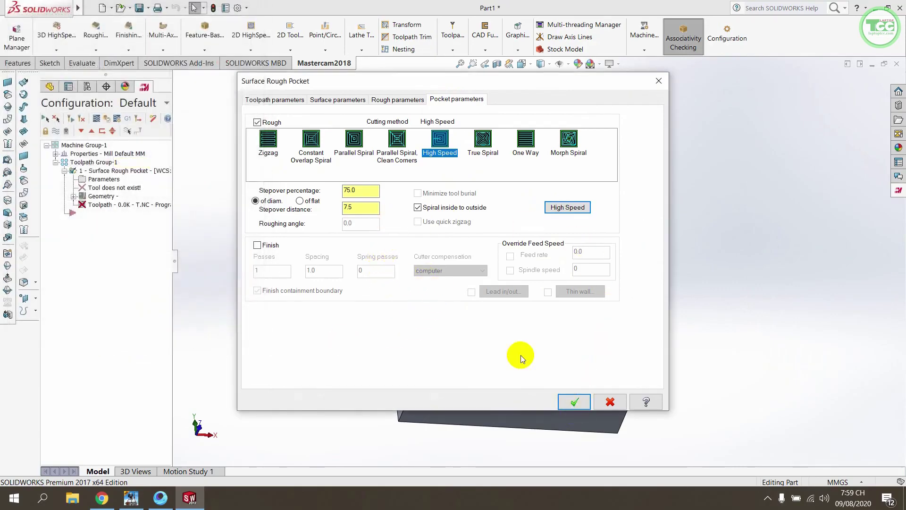
Generate the Surface Rough Pocket toolpath, accepting the warning about disabled finish passes.
click(577, 401)
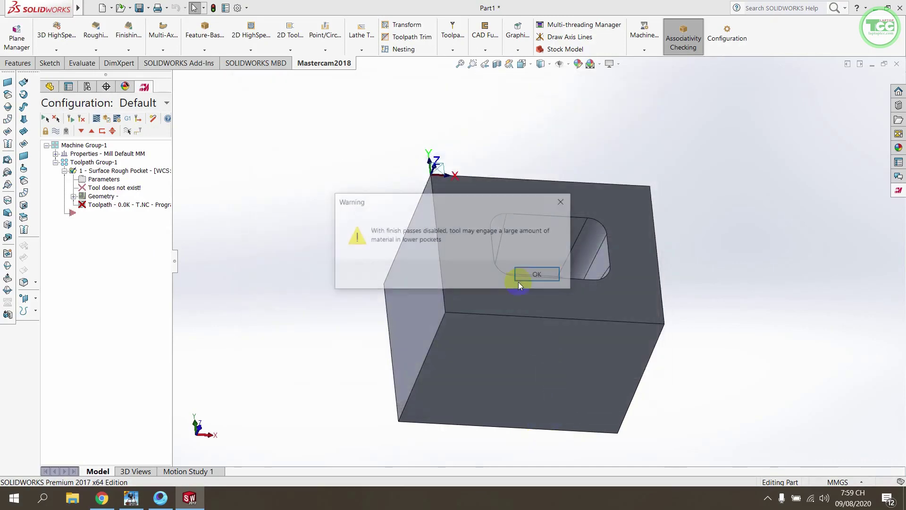
click(531, 276)
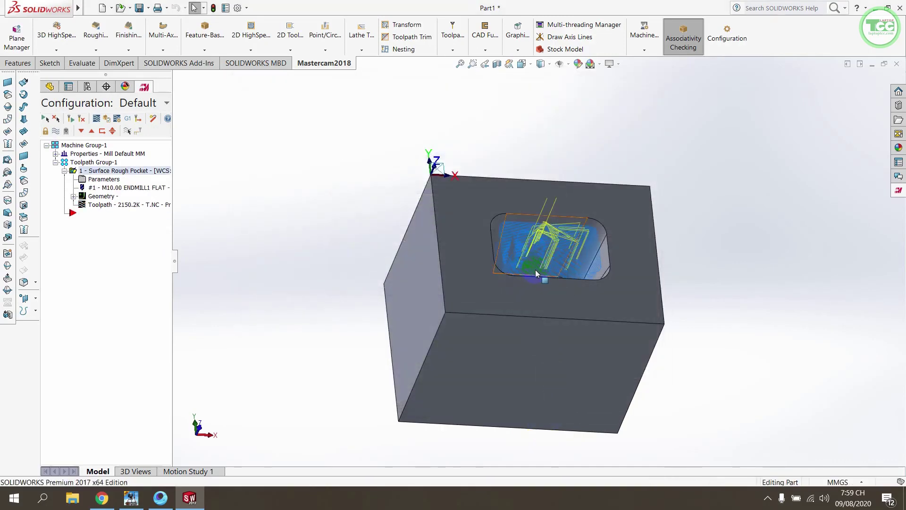
click(572, 172)
mouse_move(580, 243)
middle_down()
mouse_move(551, 265)
mouse_move(556, 271)
mouse_move(502, 369)
mouse_move(521, 346)
middle_up()
Backplot the roughing toolpath at reduced speed to check the tool's moves inside the pocket.
click(75, 396)
click(100, 206)
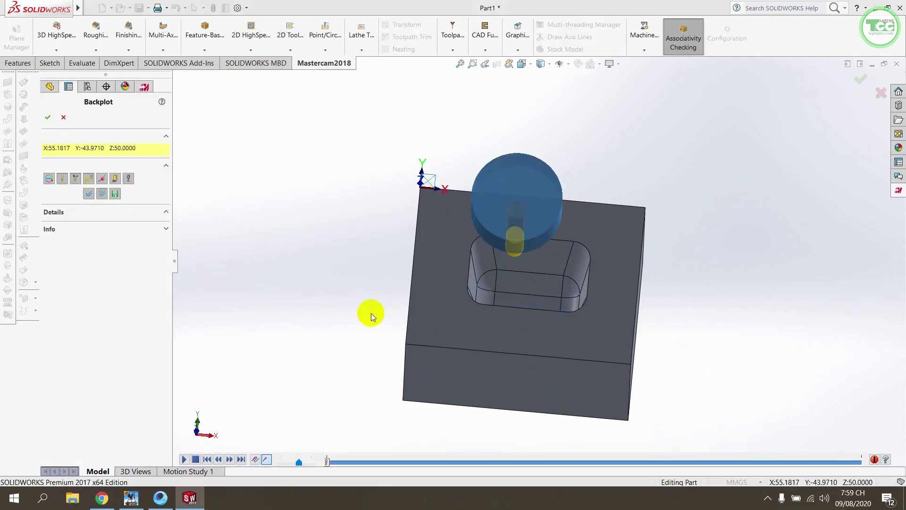
mouse_move(371, 313)
middle_down()
mouse_move(540, 257)
mouse_move(522, 263)
middle_up()
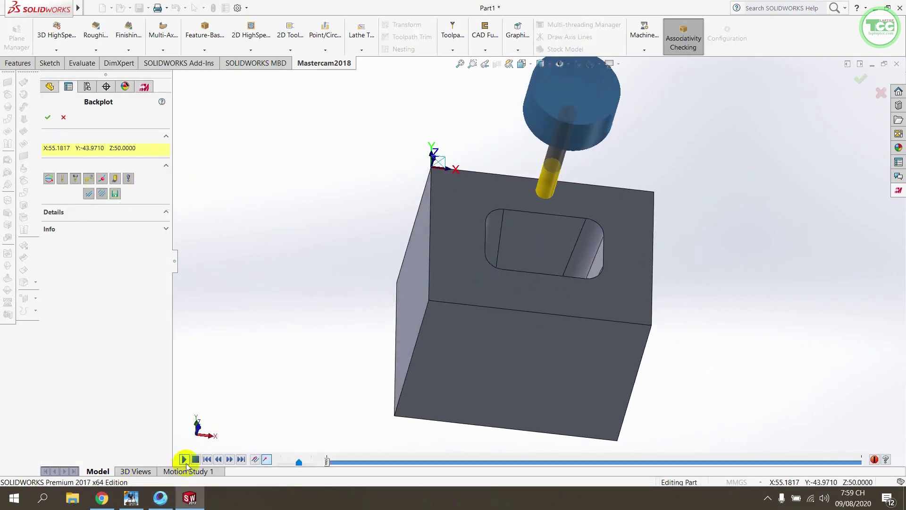
drag(298, 462, 289, 465)
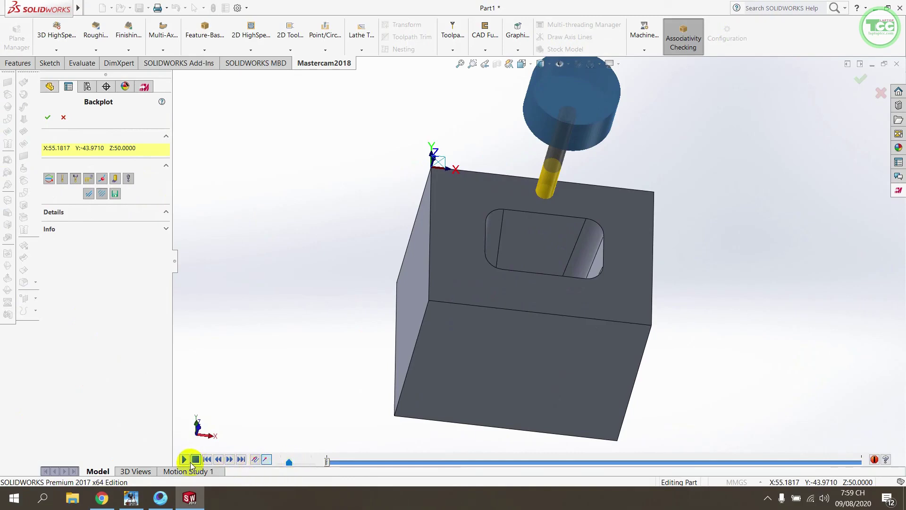
click(184, 459)
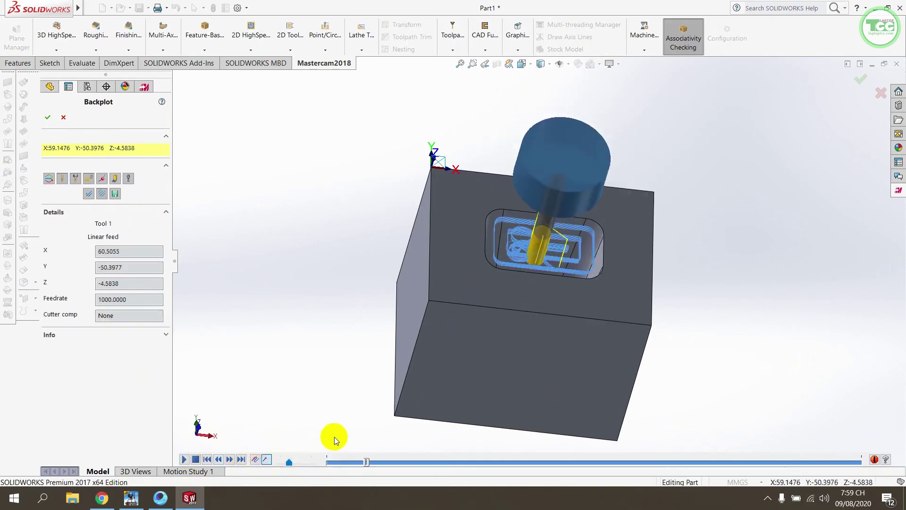
middle_drag(604, 320, 604, 270)
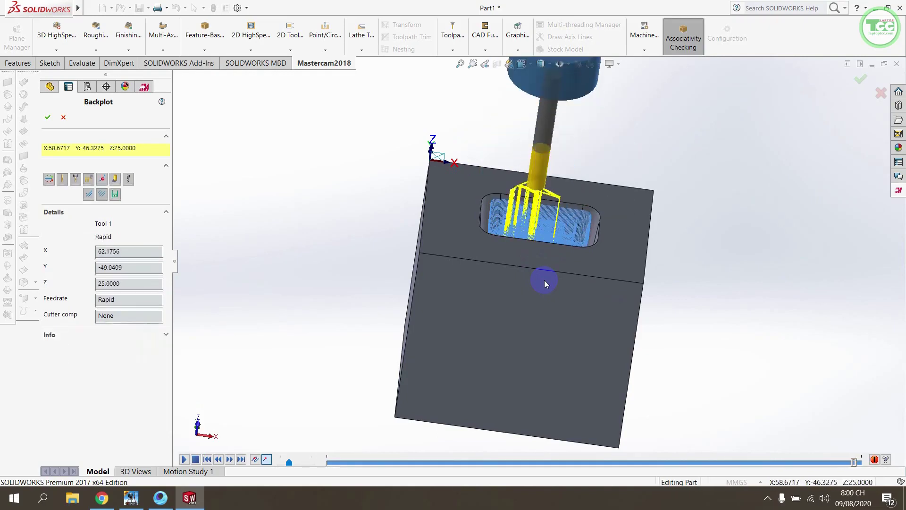
click(47, 117)
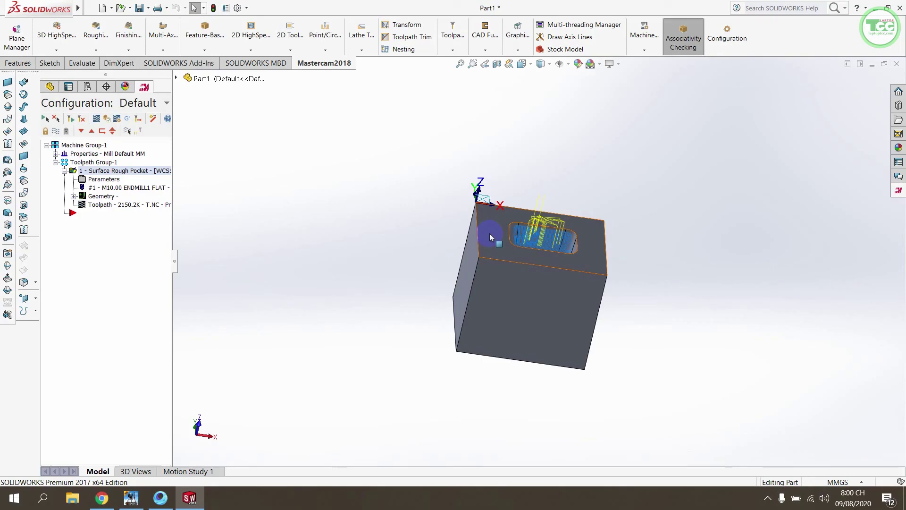
mouse_move(256, 78)
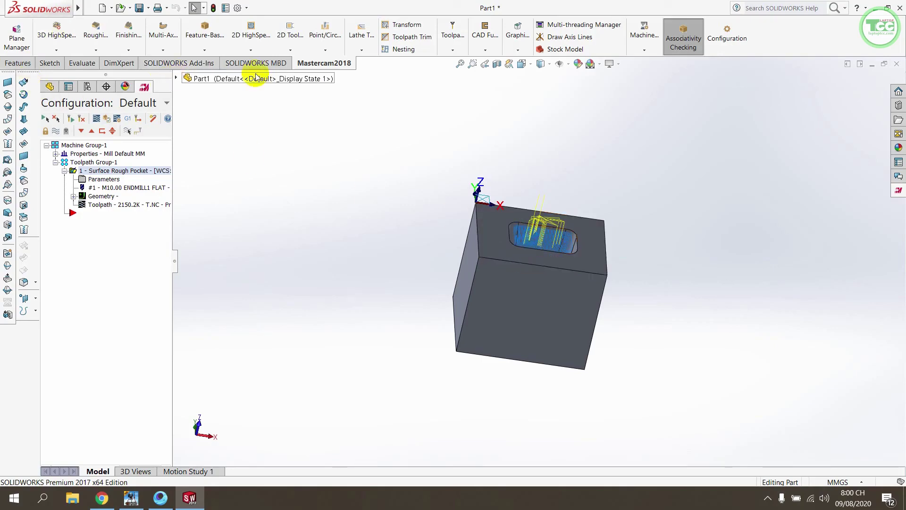
mouse_move(530, 208)
middle_down()
mouse_move(525, 237)
mouse_move(551, 157)
mouse_move(531, 220)
mouse_move(525, 168)
mouse_move(574, 188)
mouse_move(588, 184)
mouse_move(546, 187)
mouse_move(548, 260)
mouse_move(528, 222)
mouse_move(539, 286)
mouse_move(542, 253)
mouse_move(504, 318)
middle_up()
scroll(549, 259, down, 2)
scroll(549, 260, down, 3)
scroll(548, 259, up, 2)
scroll(510, 237, up, 3)
scroll(539, 286, down, 2)
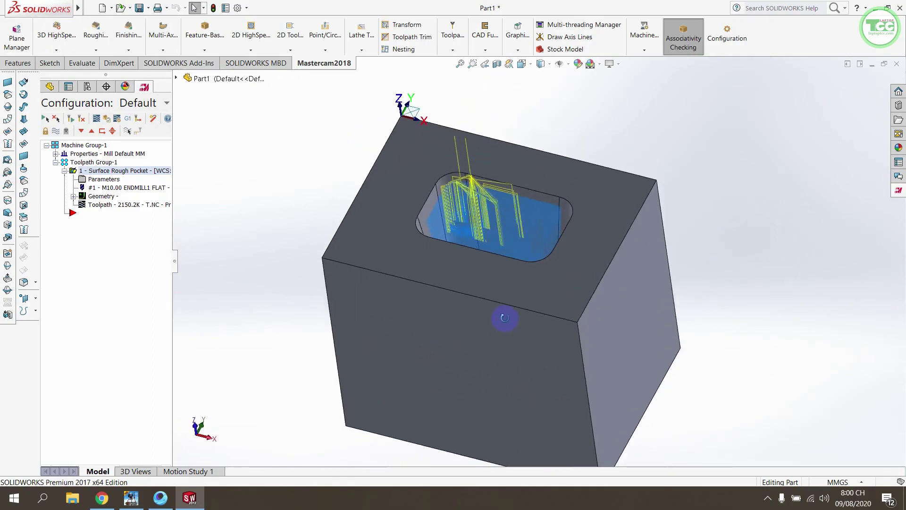
scroll(500, 326, up, 2)
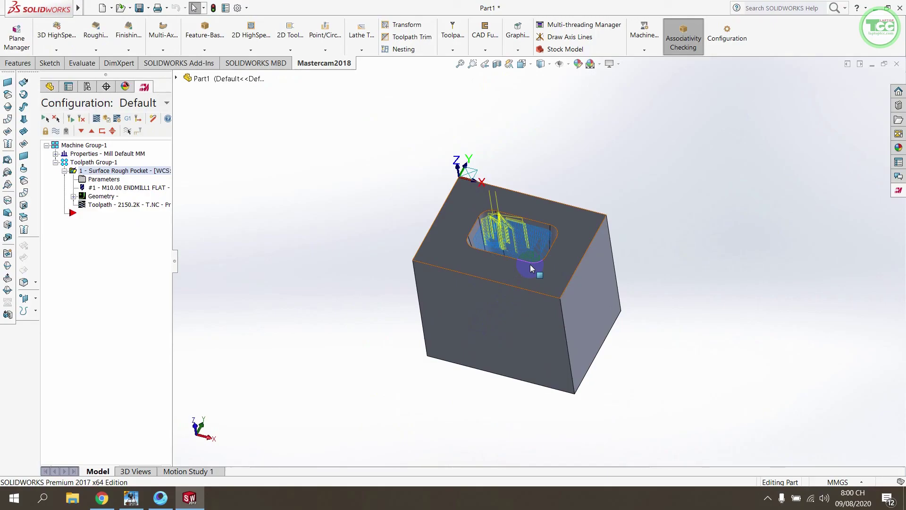